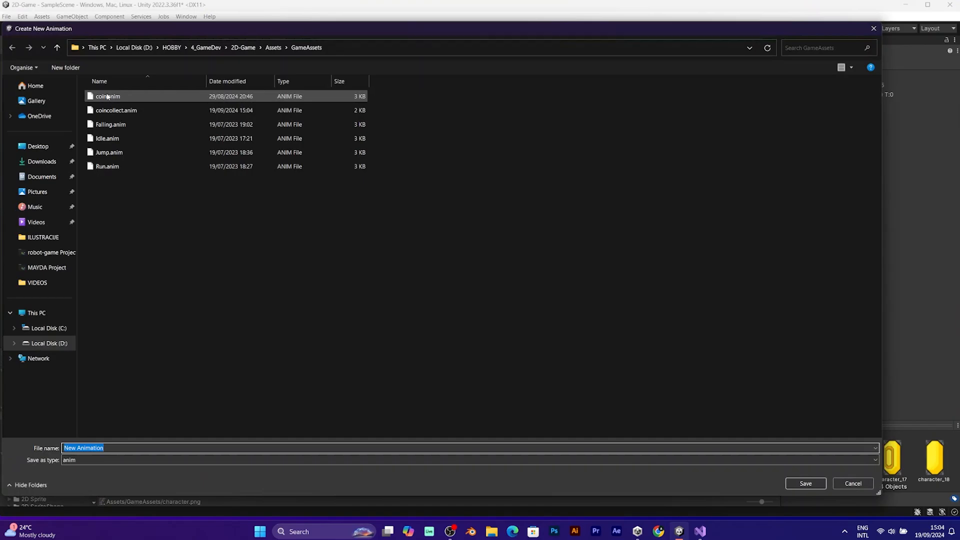
Step: Cancel creating the new animation file and collapse the character sprite sheet in the GameAssets folder
click(842, 484)
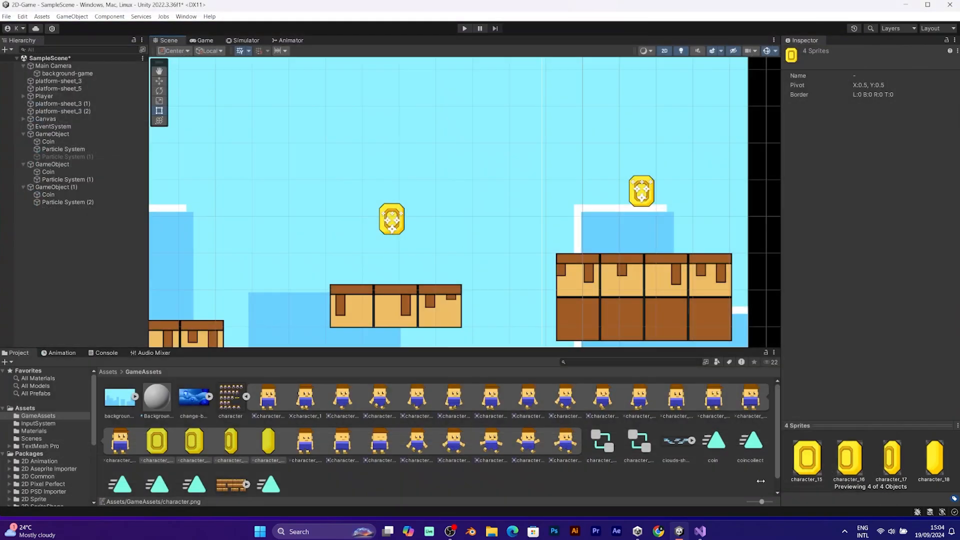
scroll(407, 278, up, 5)
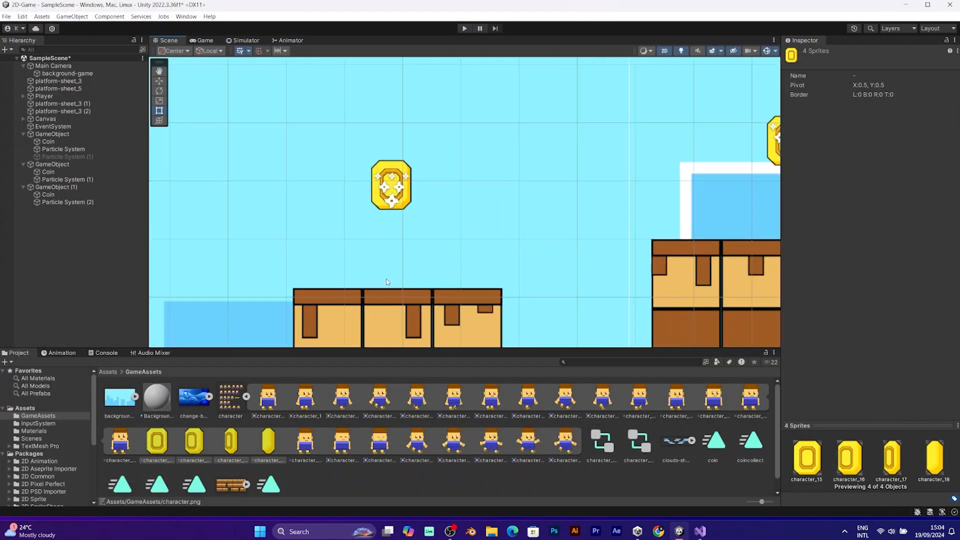
click(246, 398)
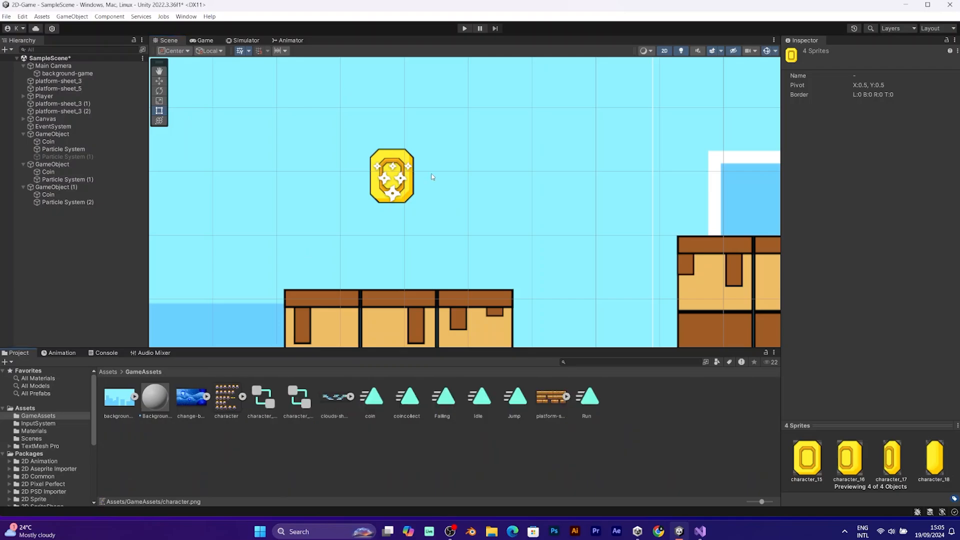
Step: Select the Coin object on the middle platform in the scene and open its Animation view
scroll(390, 178, up, 2)
click(413, 201)
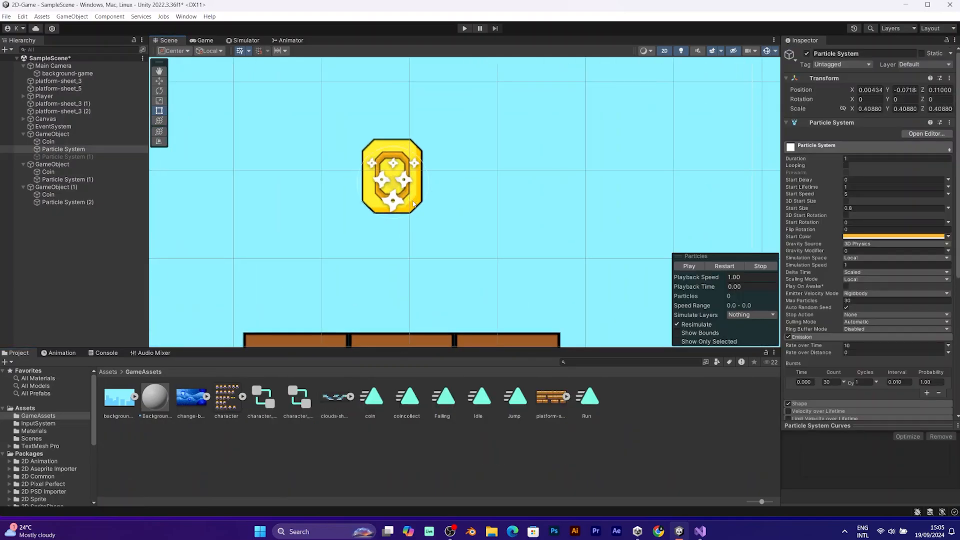
click(413, 201)
click(395, 145)
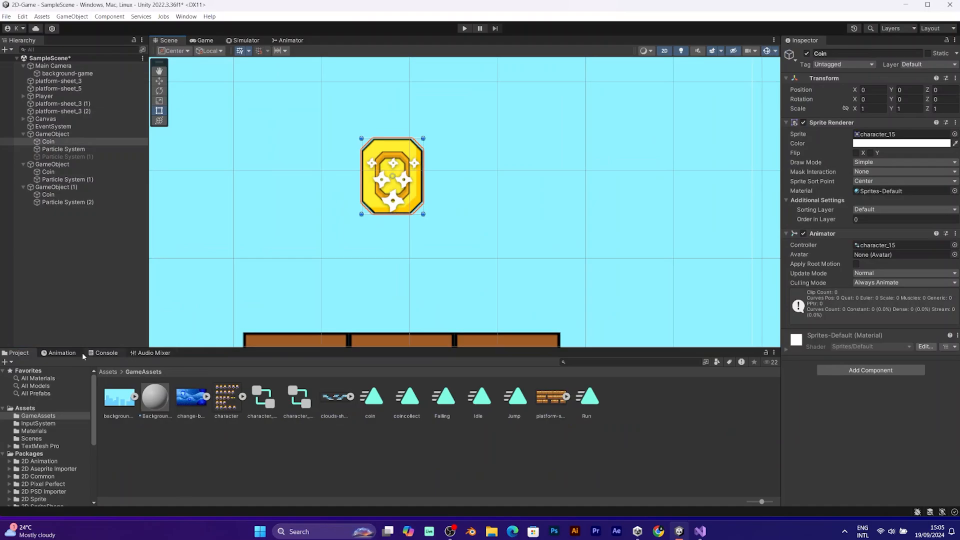
click(62, 352)
click(73, 375)
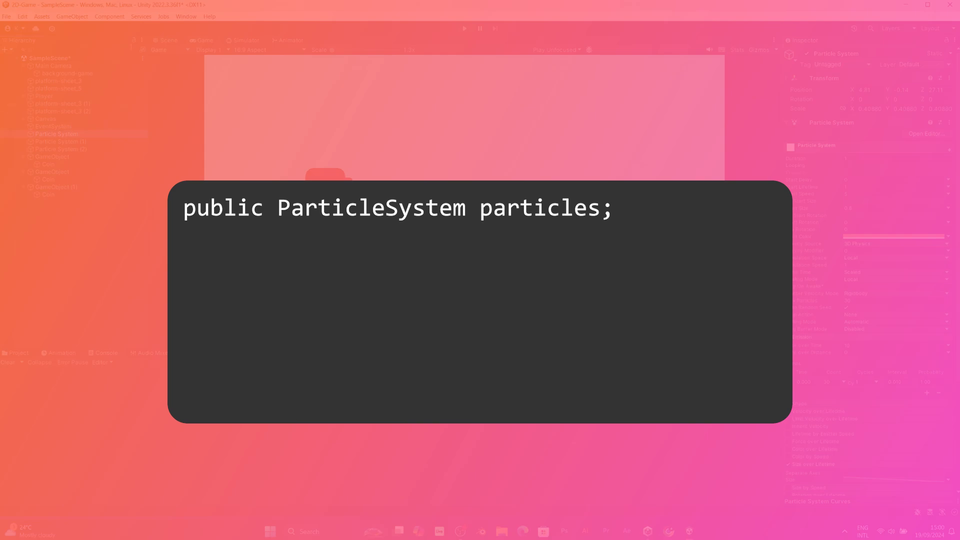
click(164, 40)
click(498, 165)
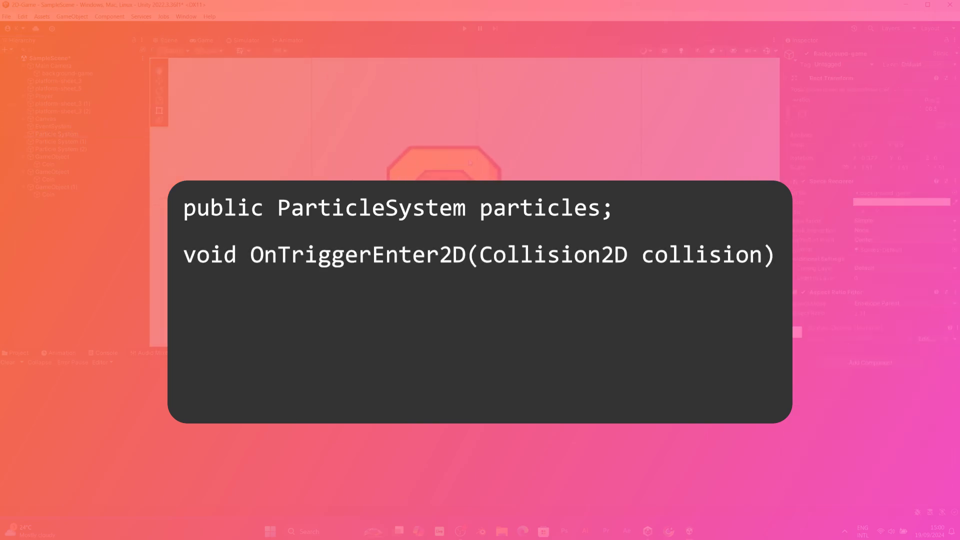
click(498, 165)
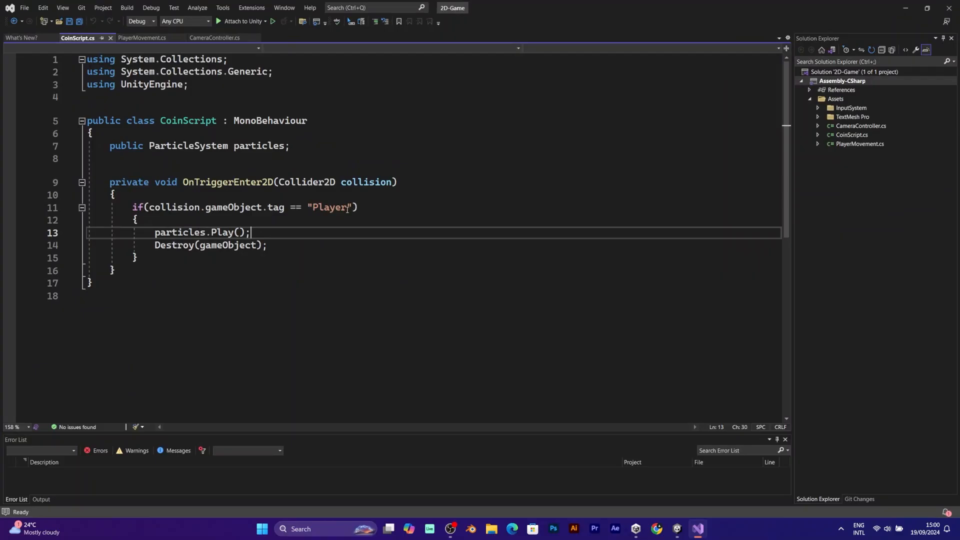
Step: Review the Player tag check, the particles.Play() and Destroy calls, and the ParticleSystem declaration in CoinScript.cs
click(358, 208)
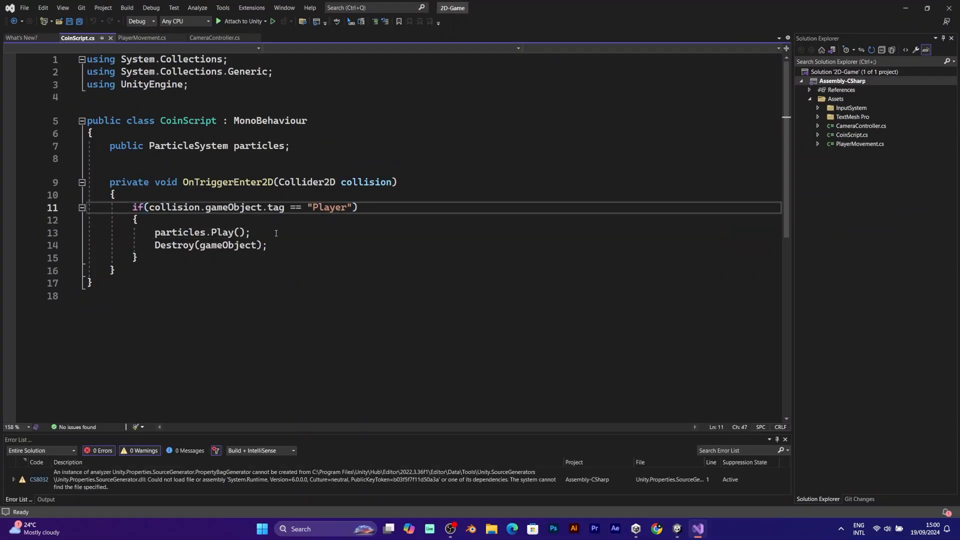
click(276, 233)
click(281, 250)
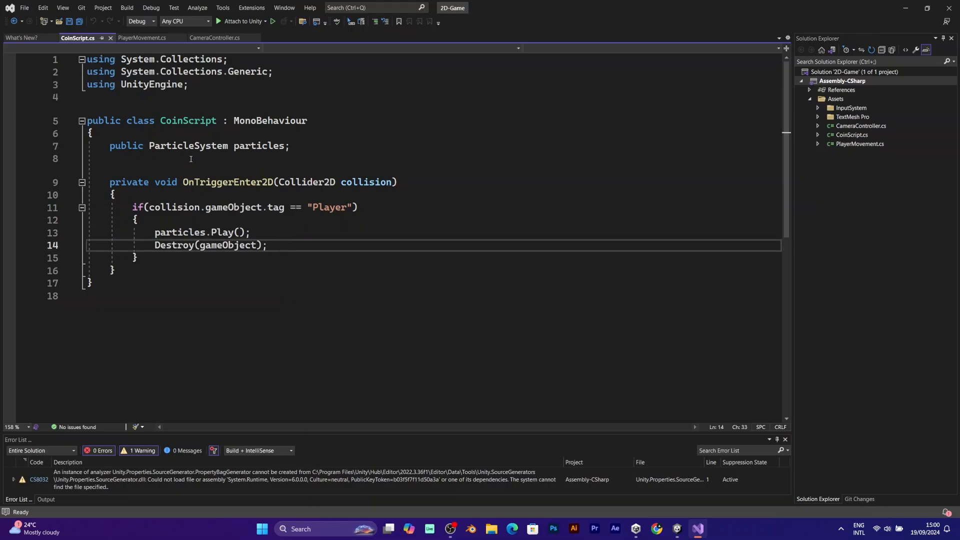
click(190, 146)
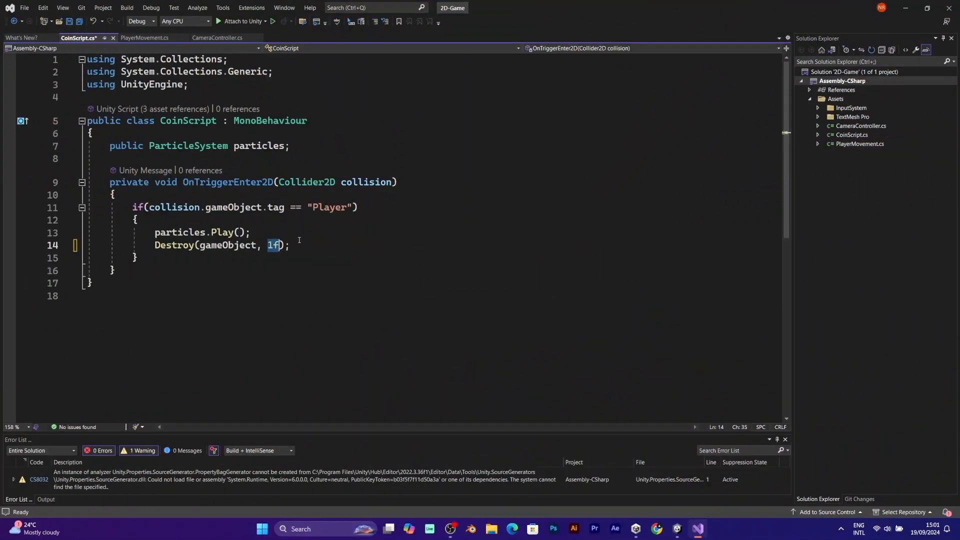
Step: Save CoinScript.cs and switch back to the Unity editor
click(299, 232)
key(ctrl+s)
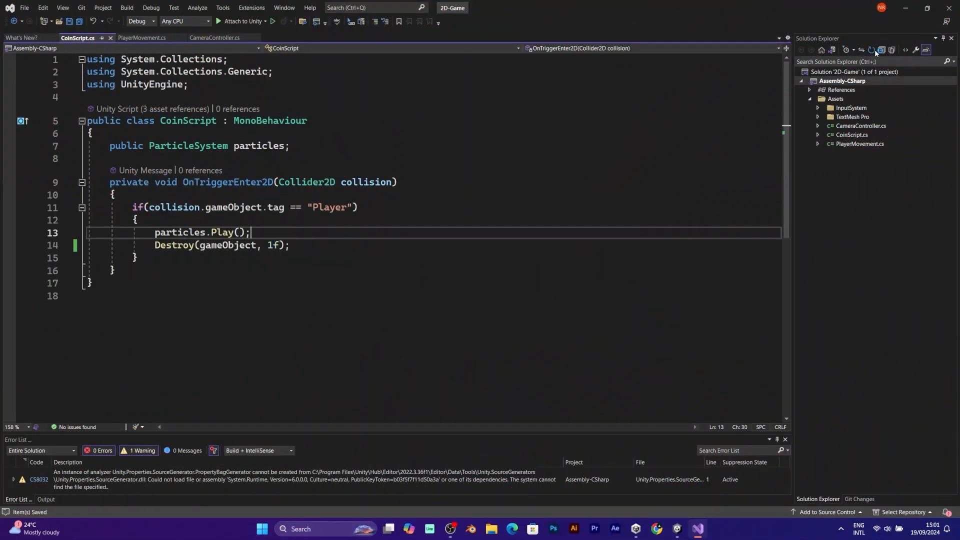
click(905, 10)
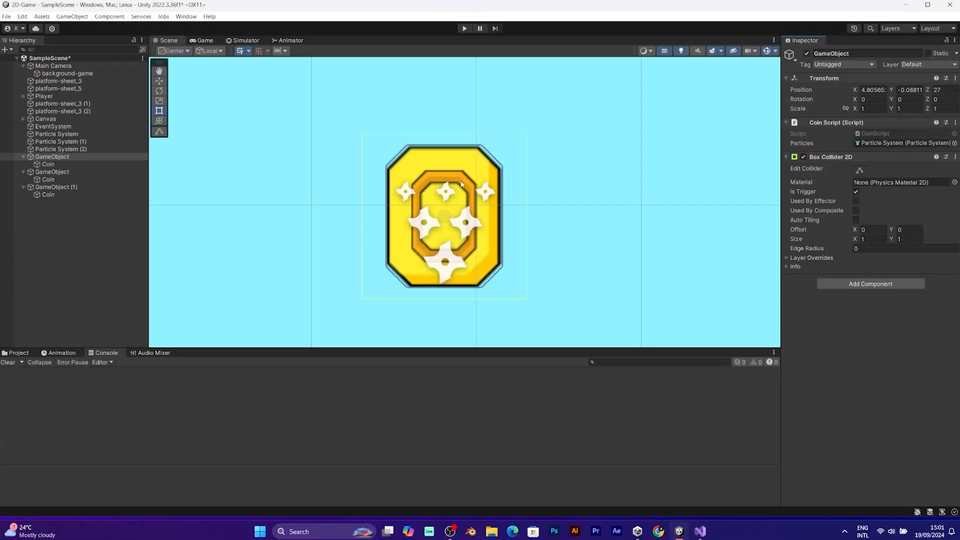
Step: Add a new Particle System effect as a child of the first coin's GameObject
click(461, 219)
scroll(461, 219, down, 5)
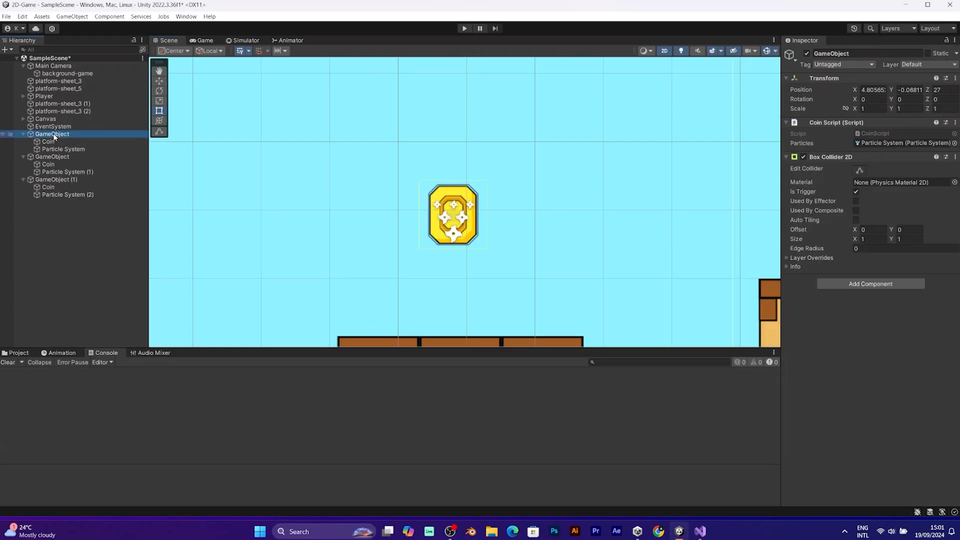
right_click(53, 134)
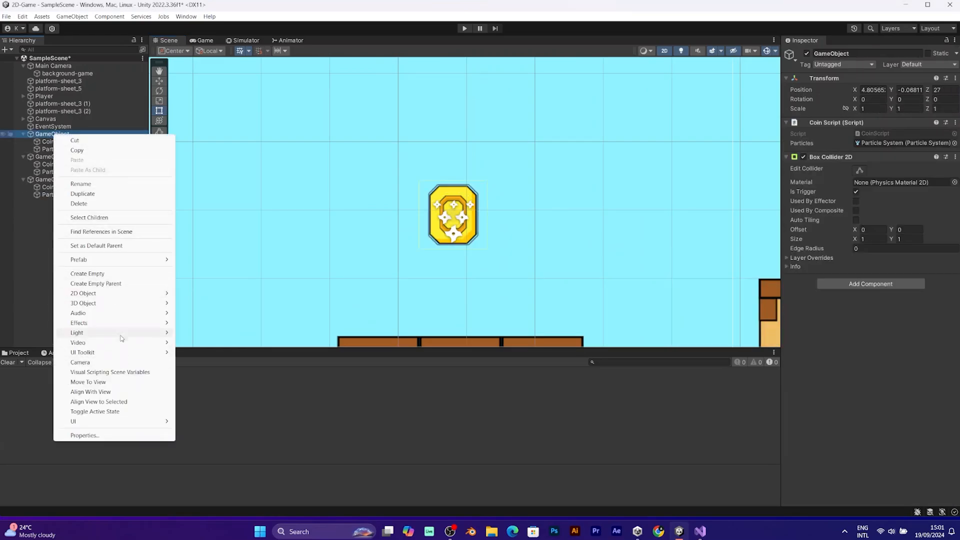
mouse_move(138, 326)
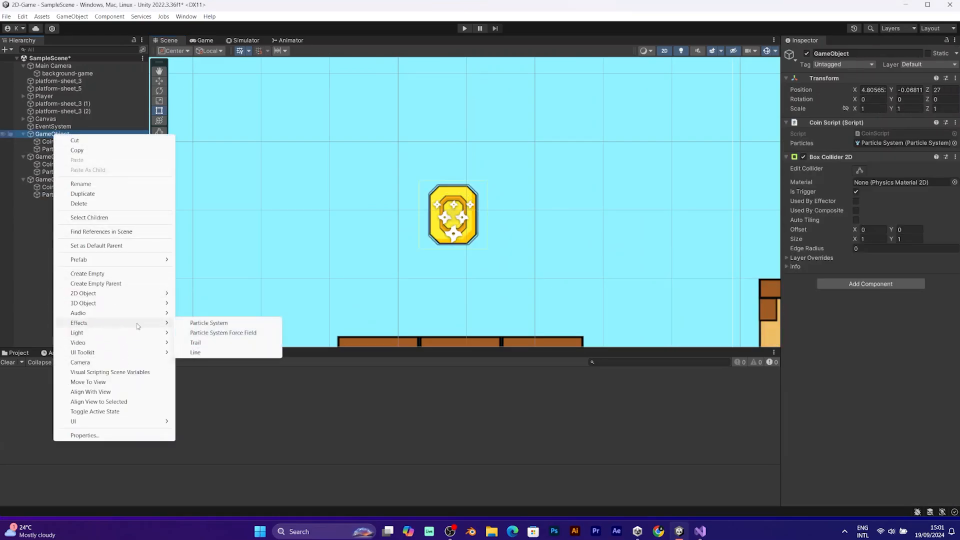
click(212, 324)
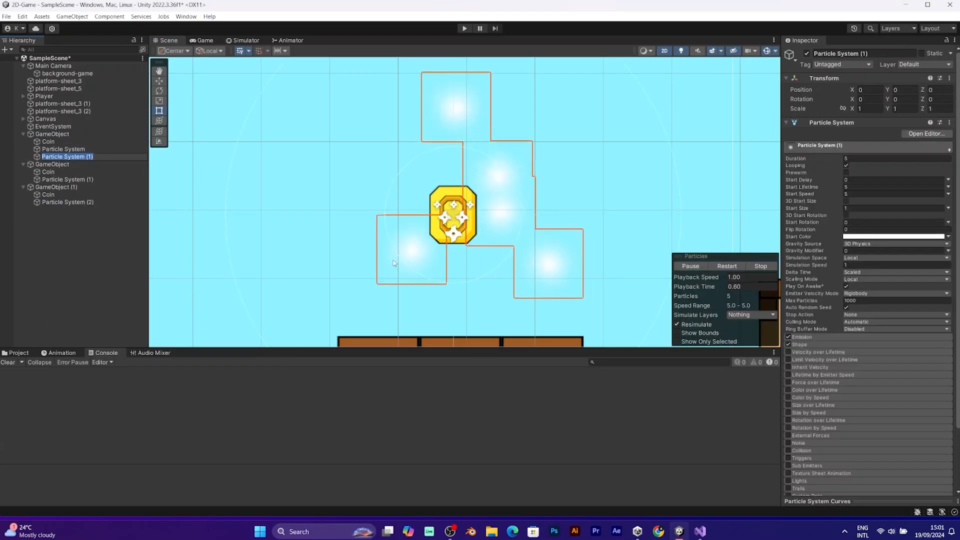
Step: Set the new particle system's Start Color to orange, FFAE00
click(873, 238)
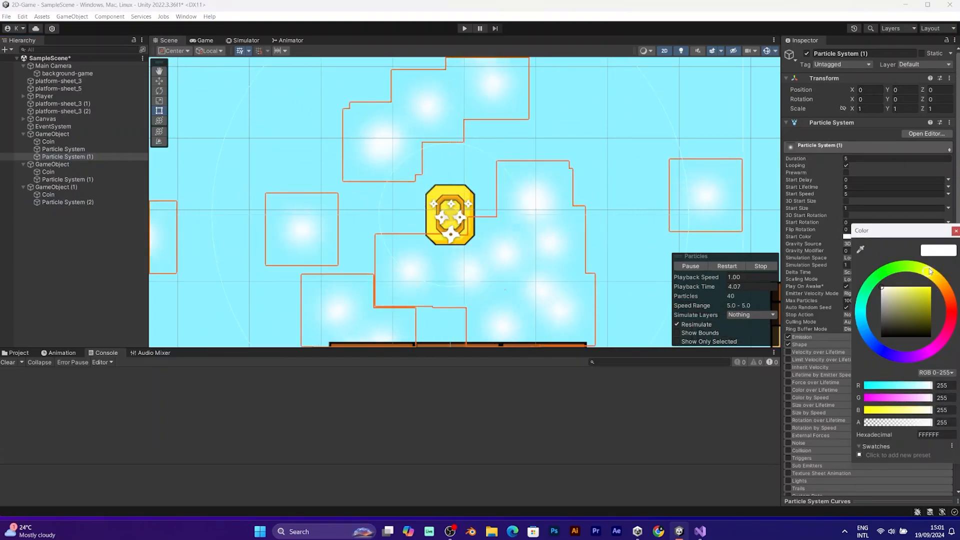
drag(925, 298, 931, 287)
click(940, 282)
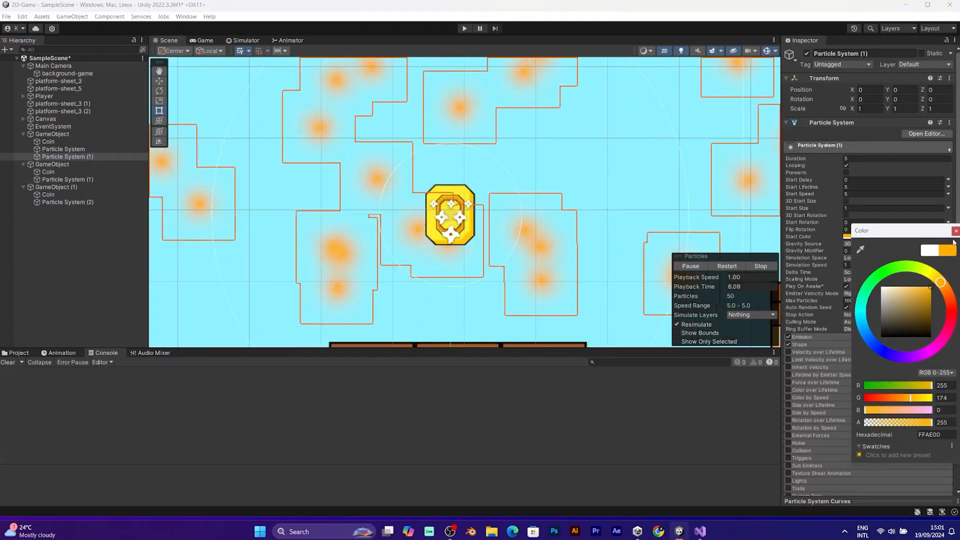
click(955, 231)
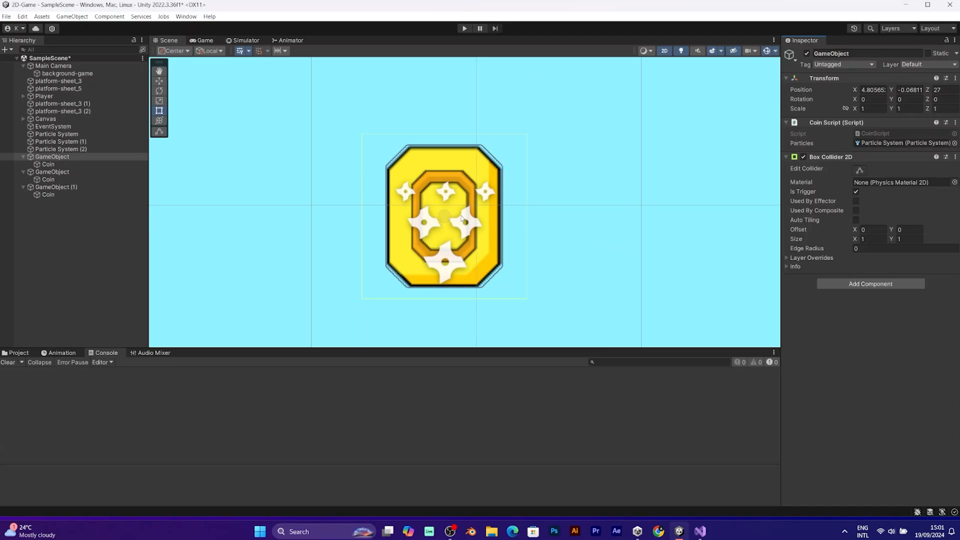
click(461, 219)
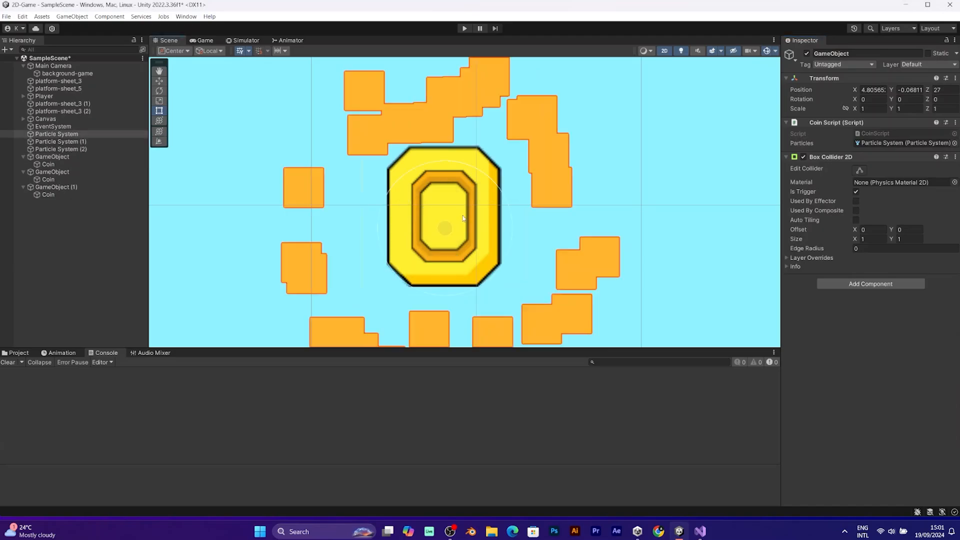
scroll(458, 215, down, 10)
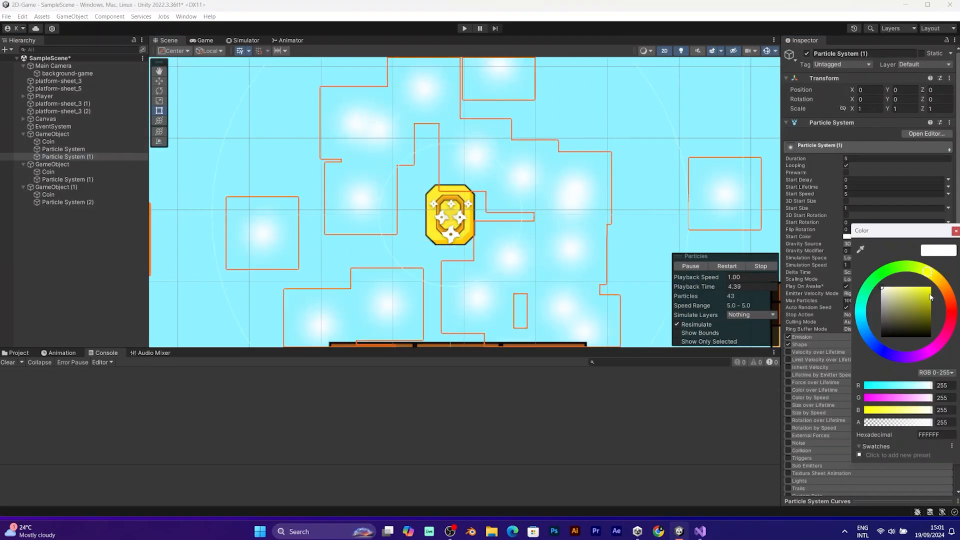
drag(930, 297, 941, 282)
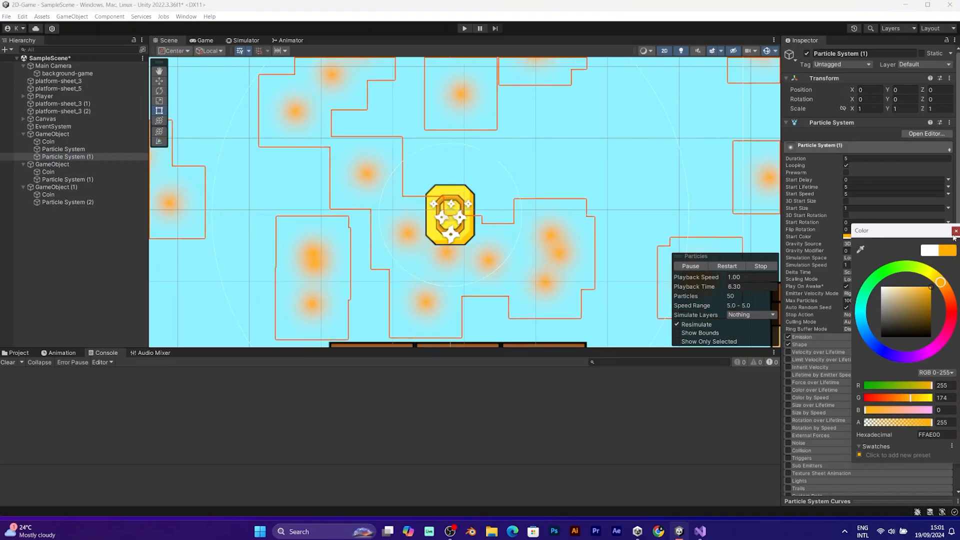
click(955, 231)
Step: Set the particle emitter's shape to Sphere and add a burst to its Emission module
click(816, 344)
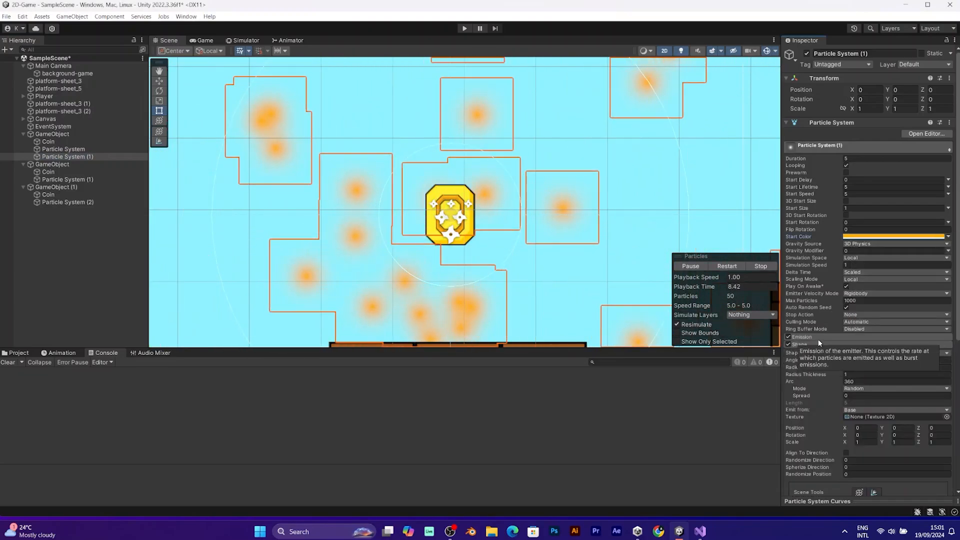
click(857, 353)
click(857, 363)
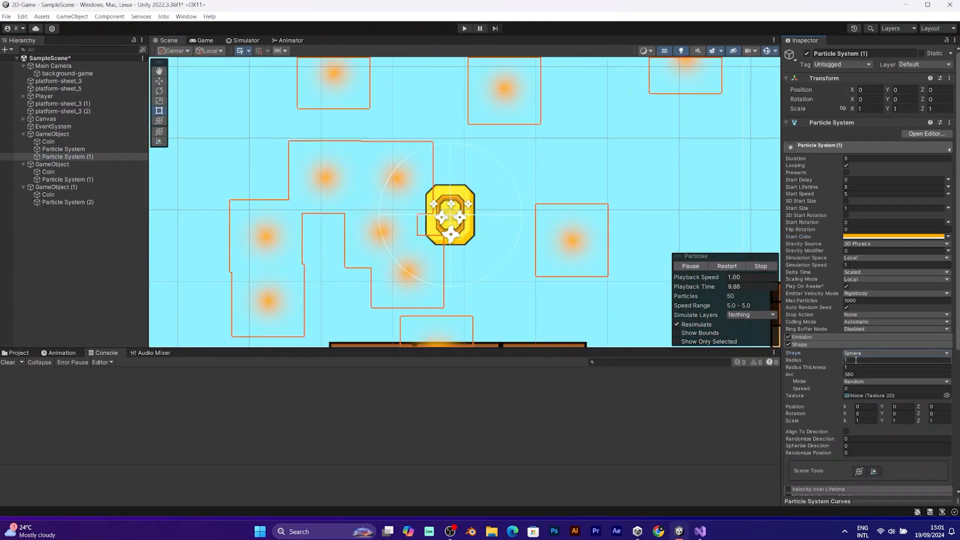
click(828, 337)
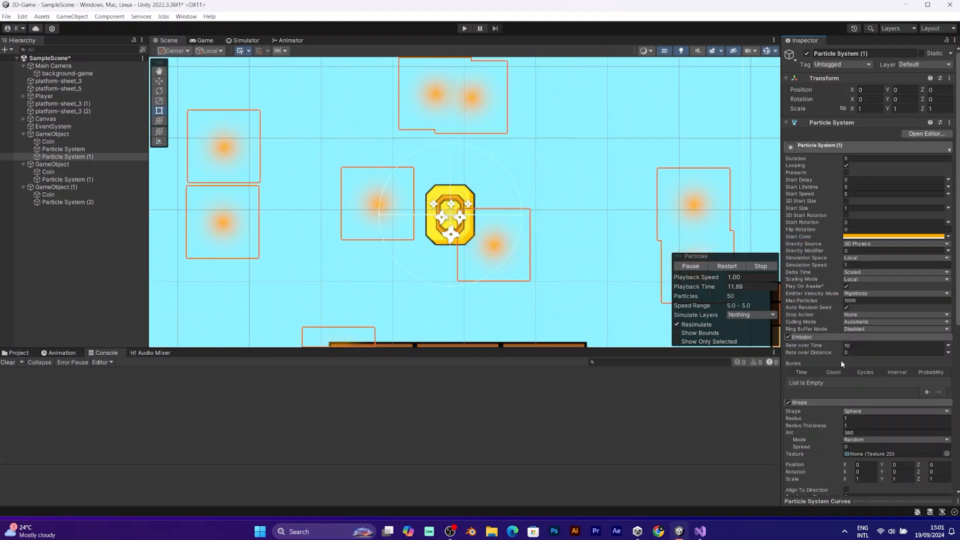
click(927, 393)
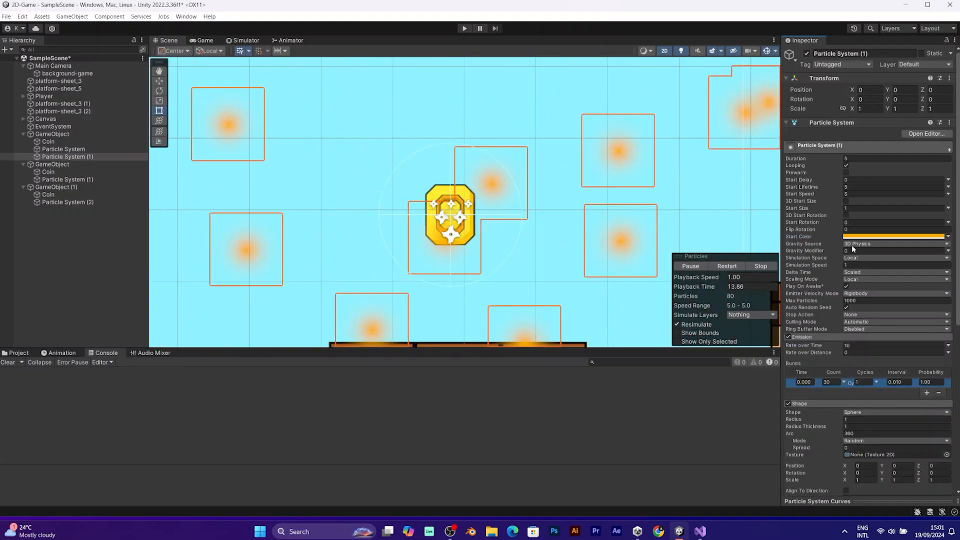
Step: Set the particle system's Duration to 2 and Max Particles to 30, and restart the effect preview
click(851, 160)
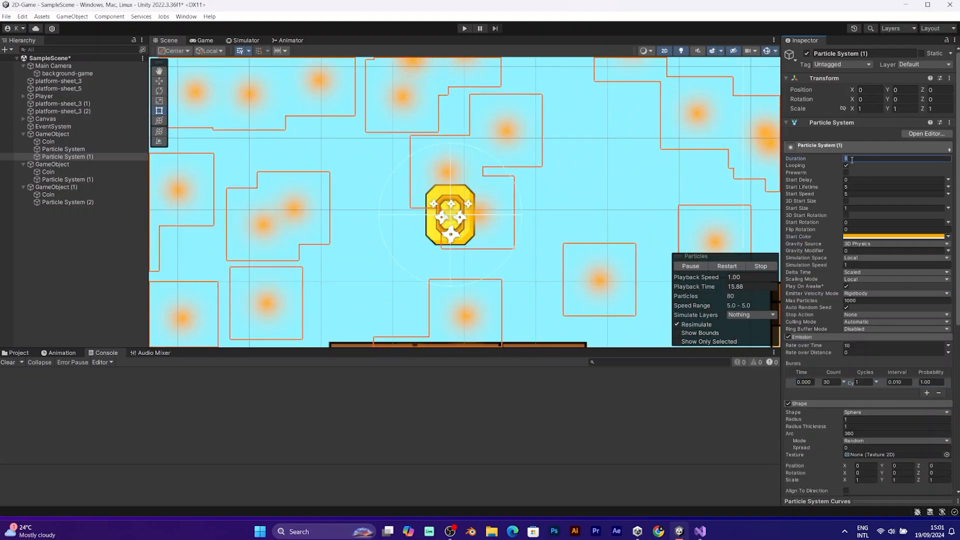
text(2)
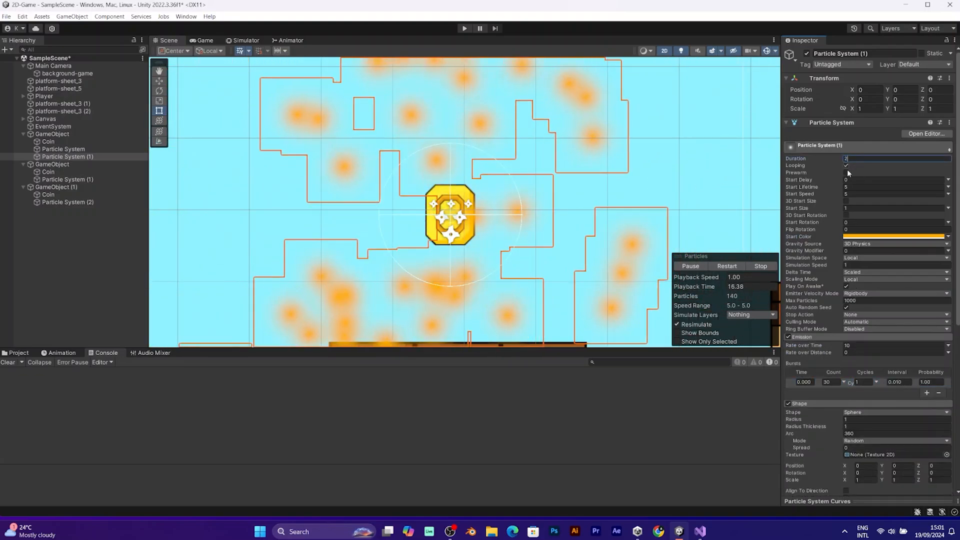
click(860, 300)
text(30)
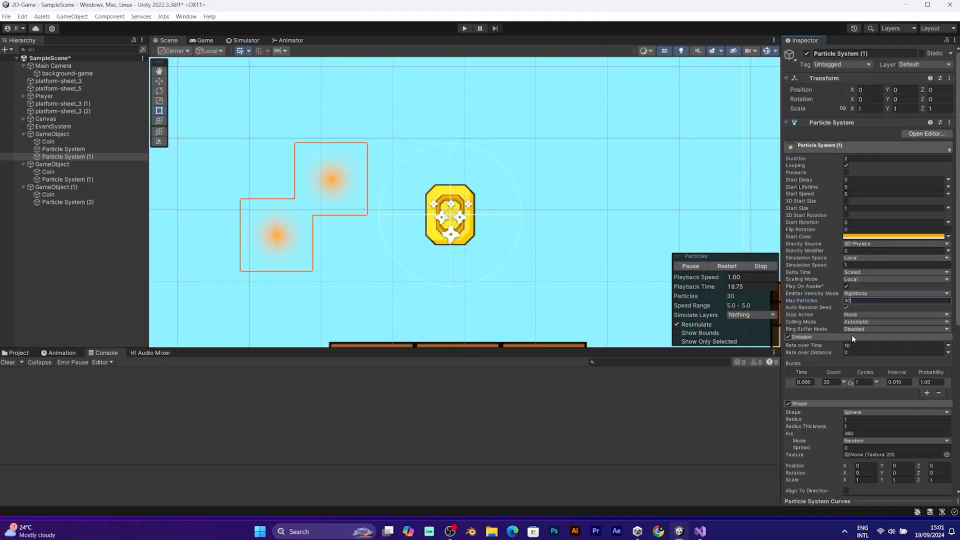
click(728, 266)
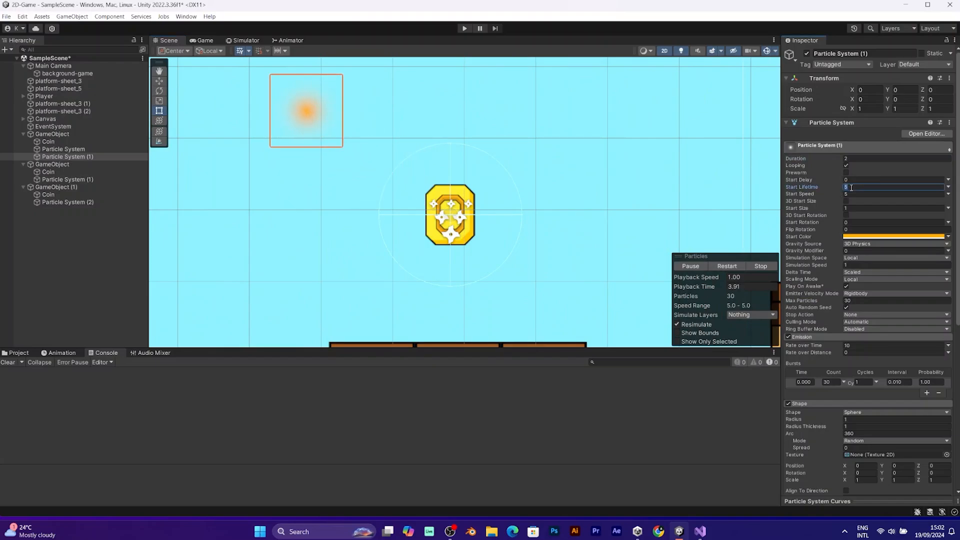
Step: Set the particle system's Start Lifetime and Duration to 1 and disable Play On Awake
text(1)
click(853, 159)
text(1)
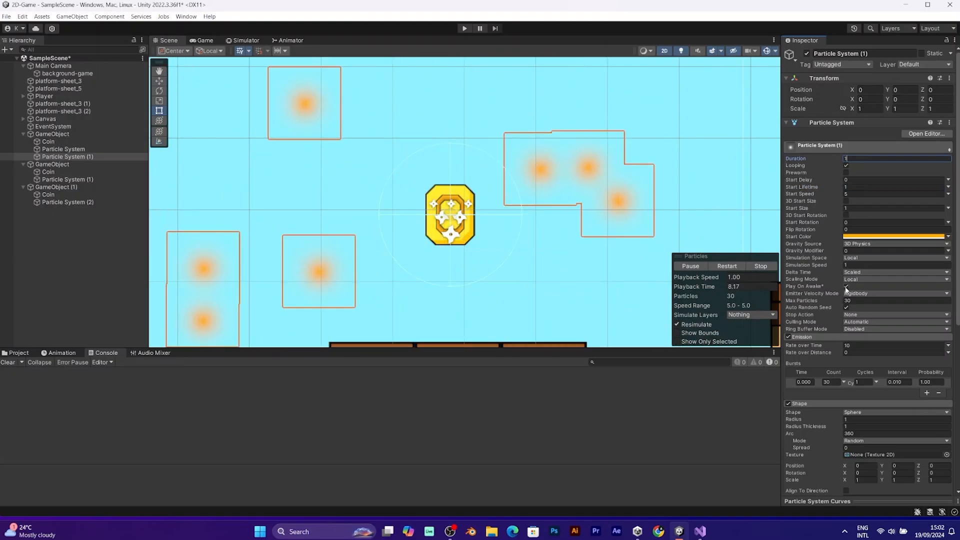
click(846, 287)
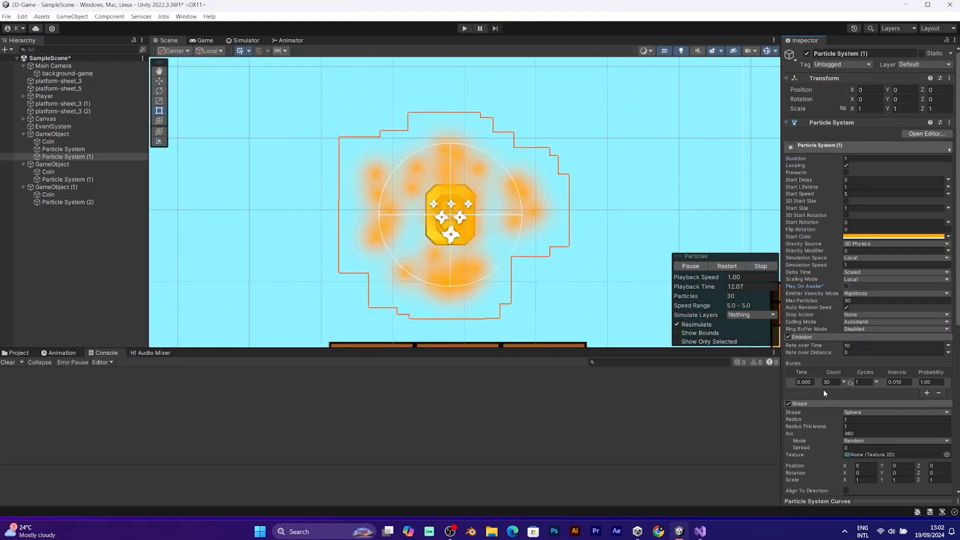
Step: Change the particle system's Renderer material to Sprites-Default
scroll(823, 389, down, 5)
click(803, 431)
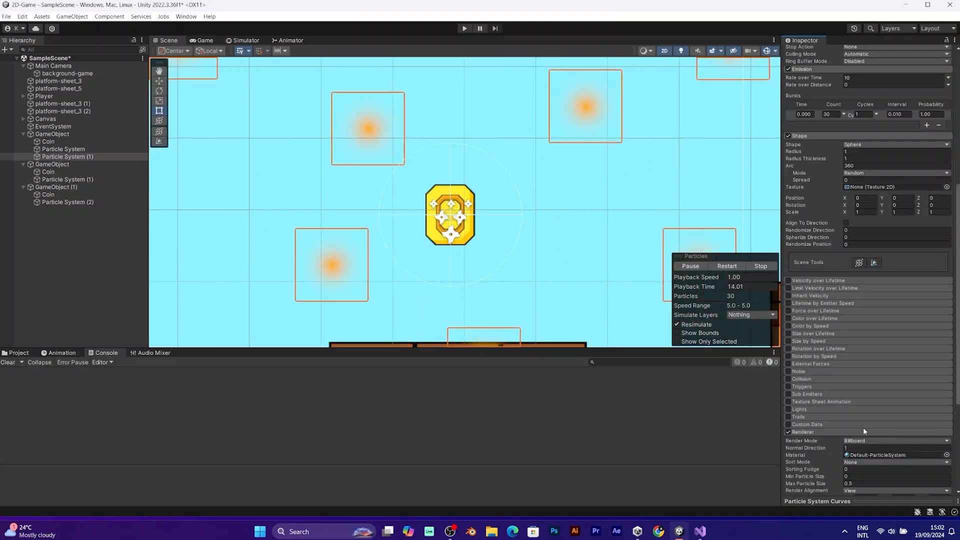
scroll(890, 422, down, 5)
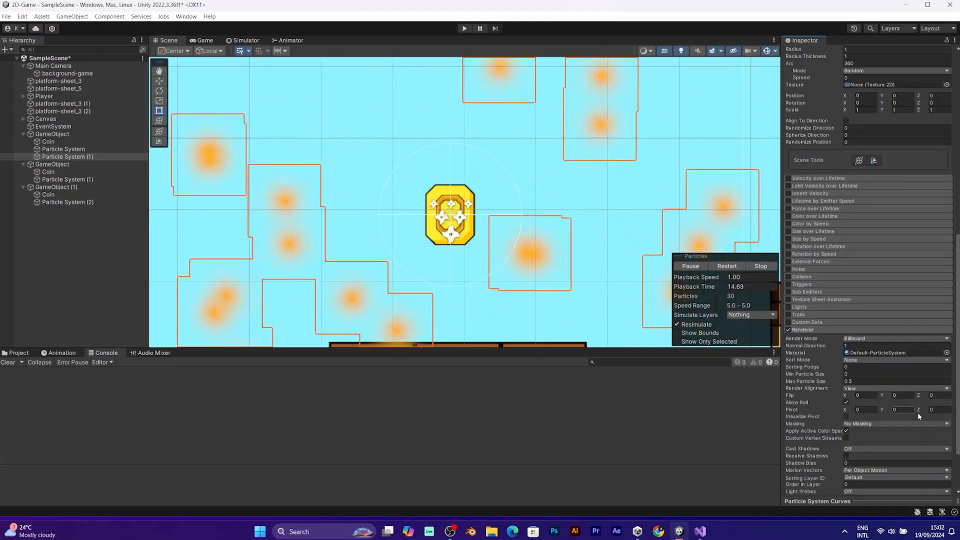
click(946, 353)
scroll(937, 398, down, 3)
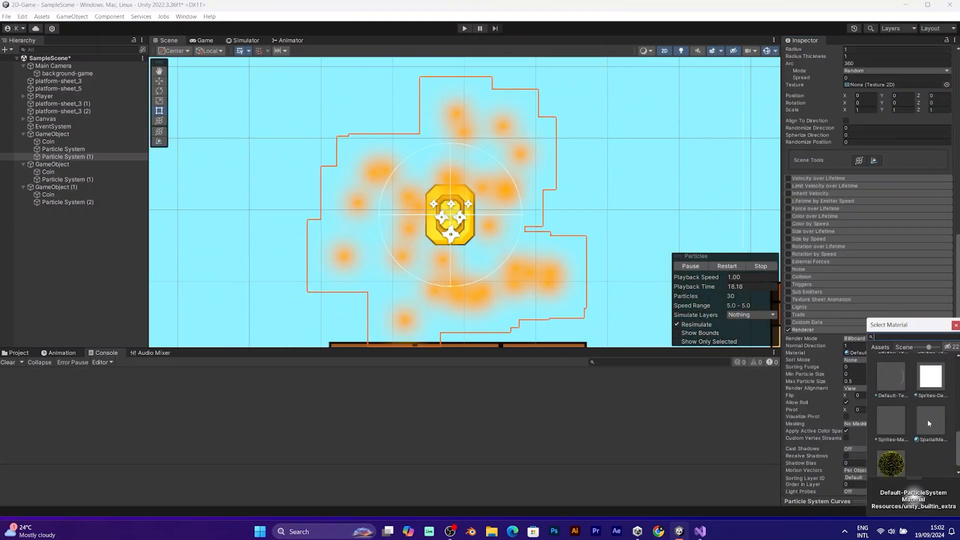
click(930, 382)
click(955, 325)
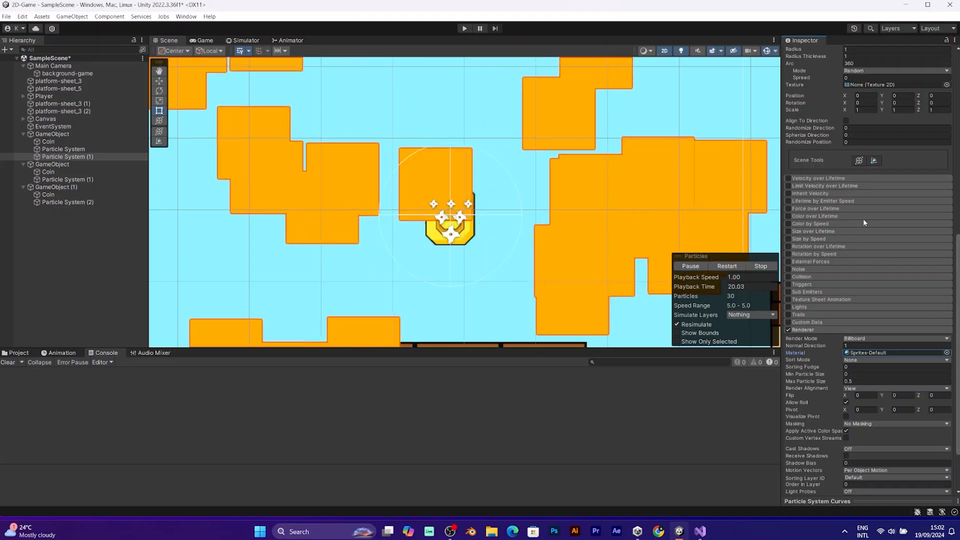
Step: Reduce the particle system's Start Size to 0.1
scroll(862, 218, up, 10)
scroll(823, 193, up, 5)
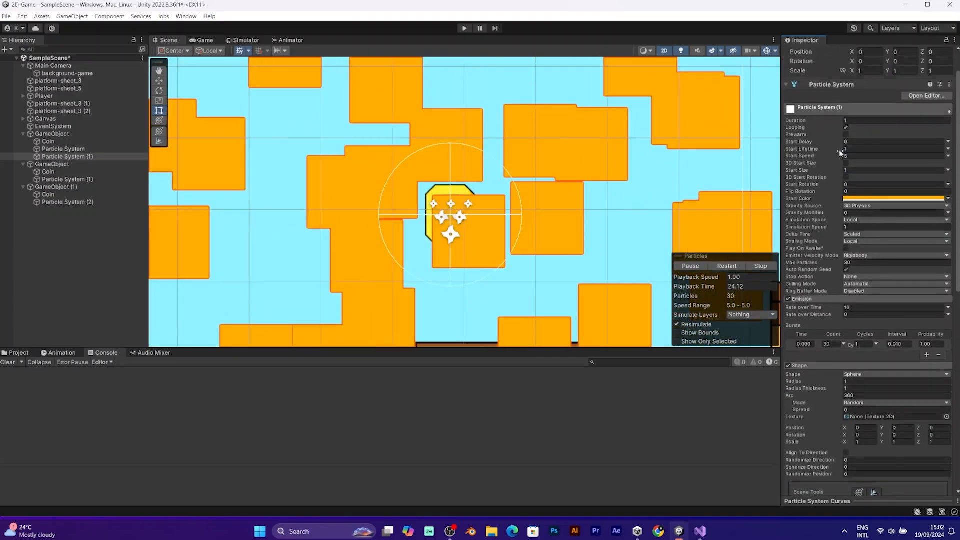
drag(836, 170, 823, 179)
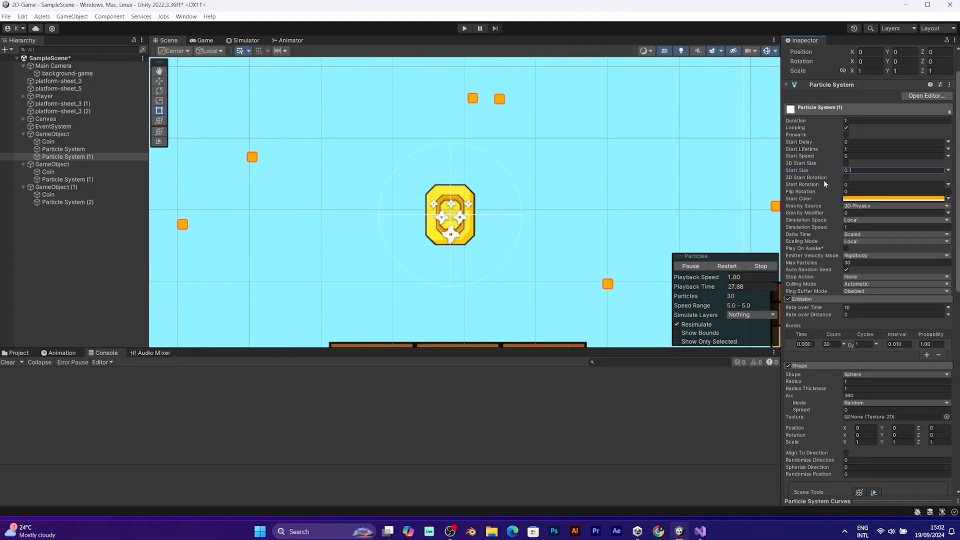
Step: Enable Size over Lifetime and give it a curve falling linearly from 1.0 to 0
scroll(815, 300, down, 15)
scroll(814, 300, down, 5)
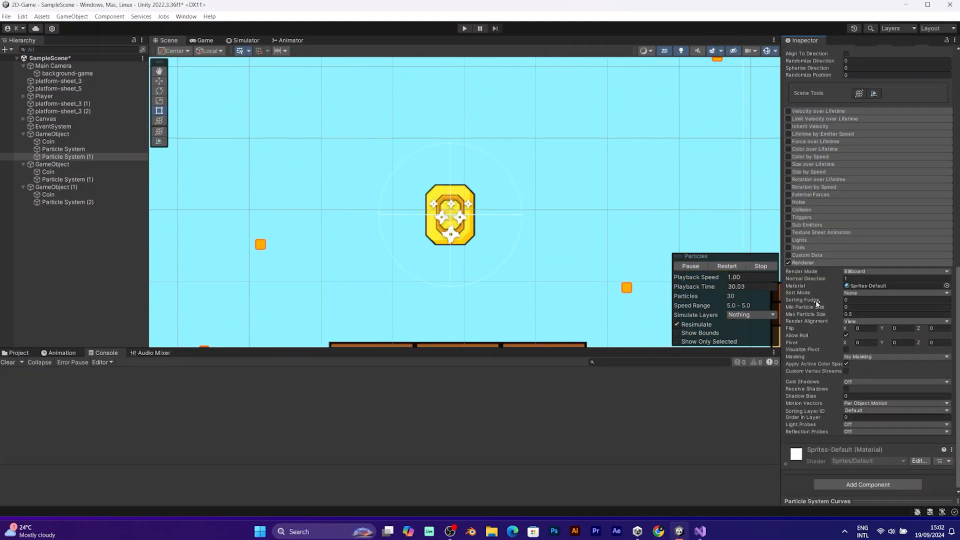
click(808, 164)
click(789, 165)
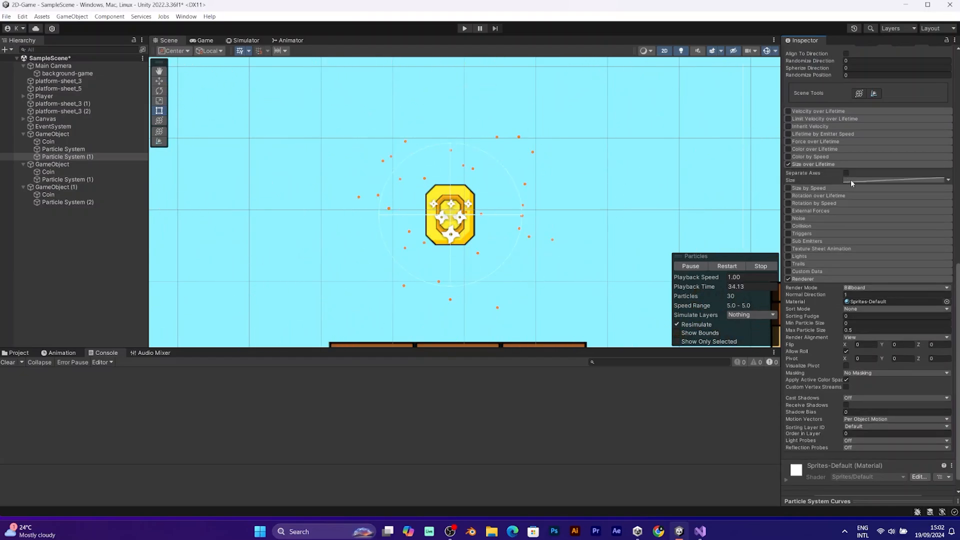
click(840, 502)
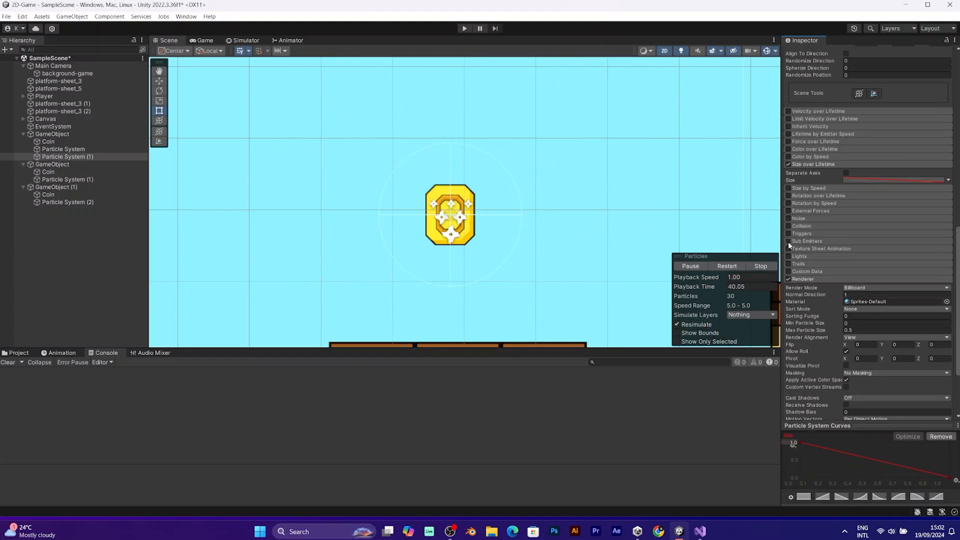
Step: Set the particle system's Start Size to 0.3 and compare the effect with the game view
scroll(793, 238, up, 10)
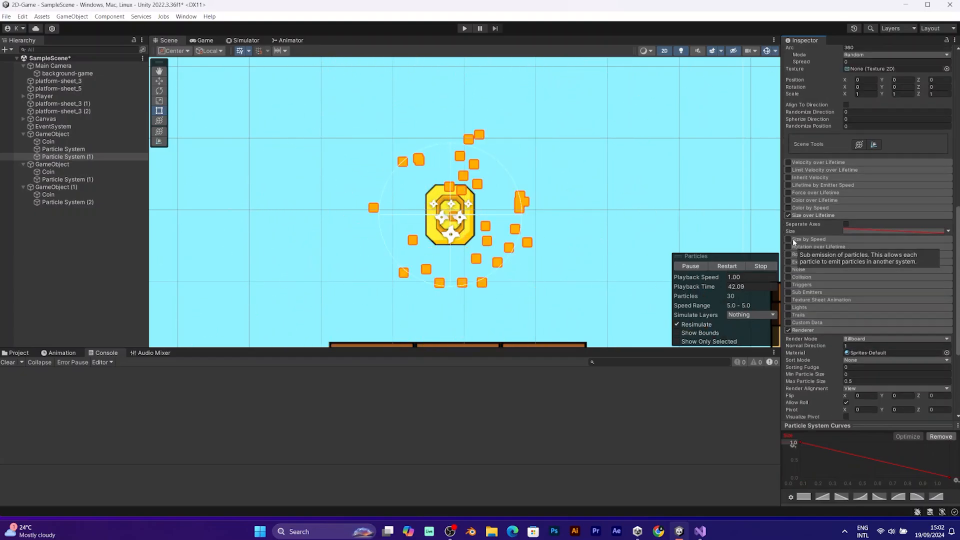
scroll(828, 231, up, 3)
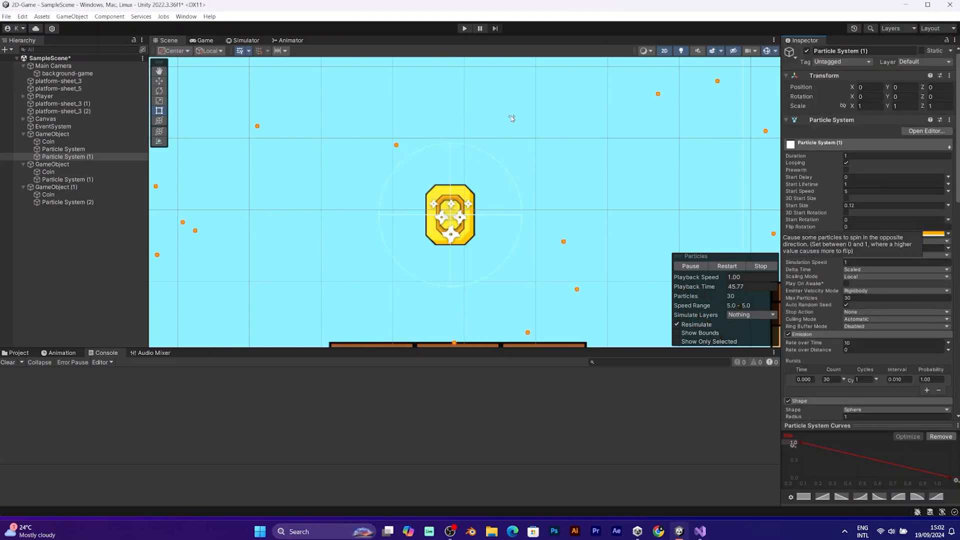
click(202, 41)
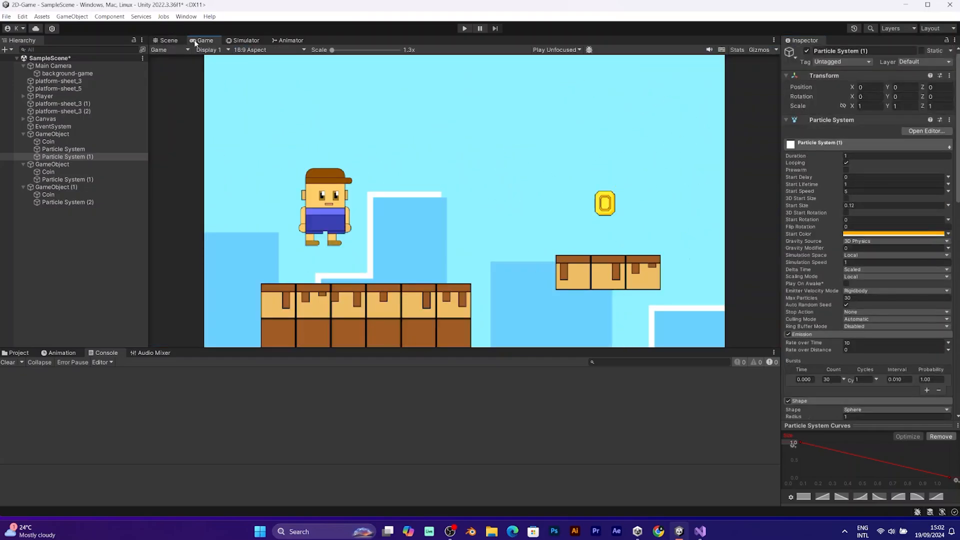
click(168, 41)
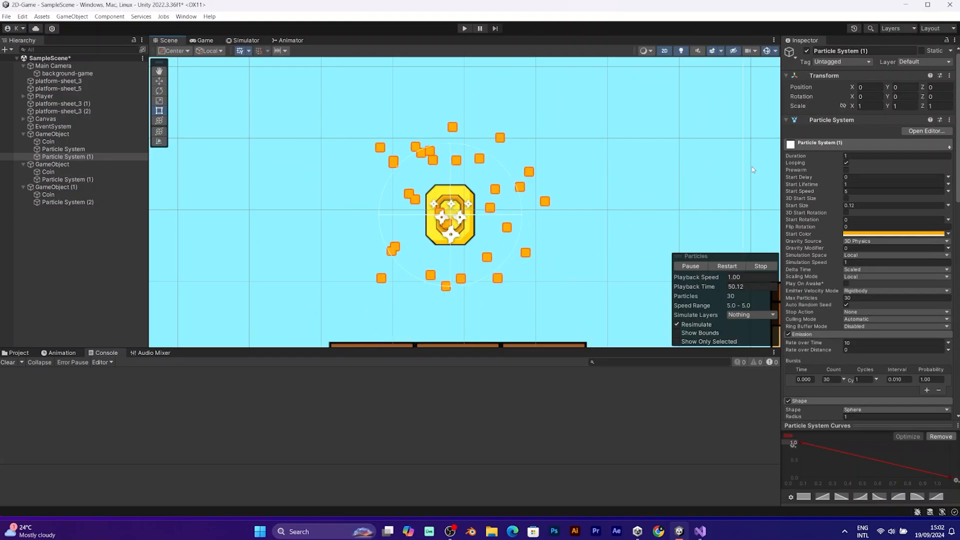
click(849, 205)
text(0.3)
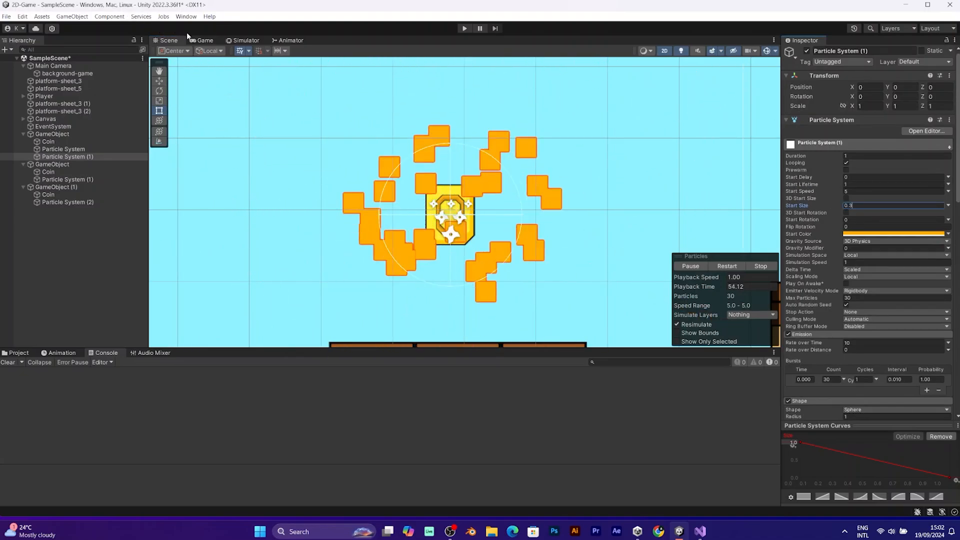
click(196, 43)
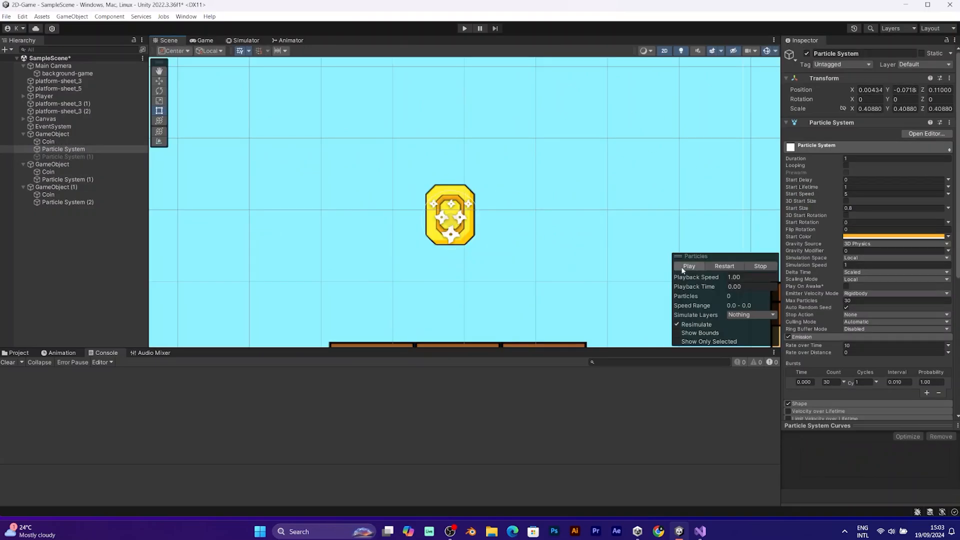
Step: Preview the first coin's original Particle System, and inspect the Particles reference in the Coin Script of all three coin objects
click(683, 266)
click(52, 133)
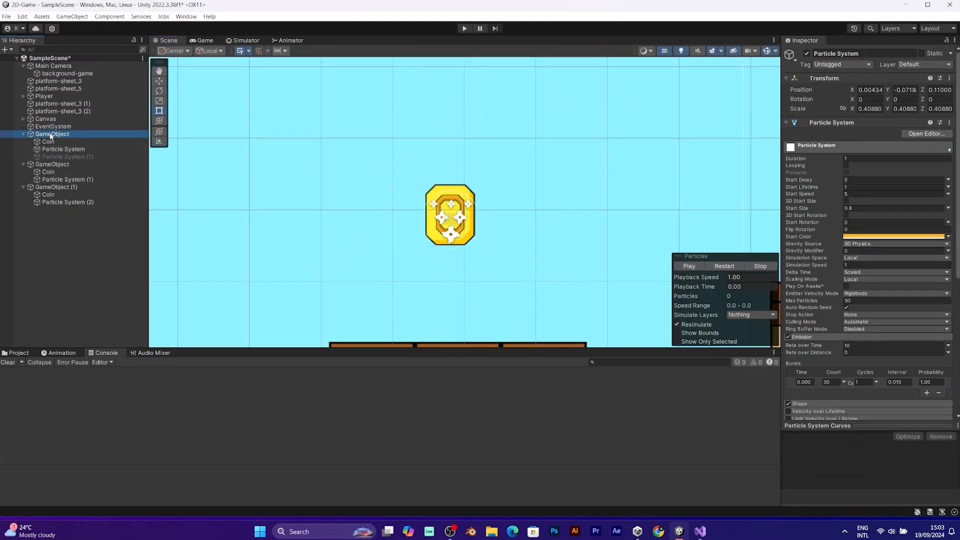
click(893, 143)
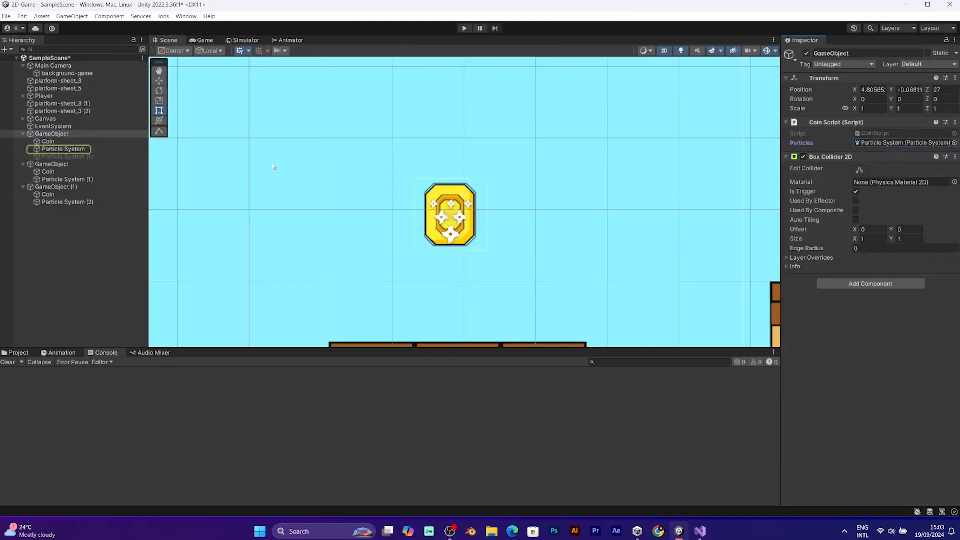
click(59, 165)
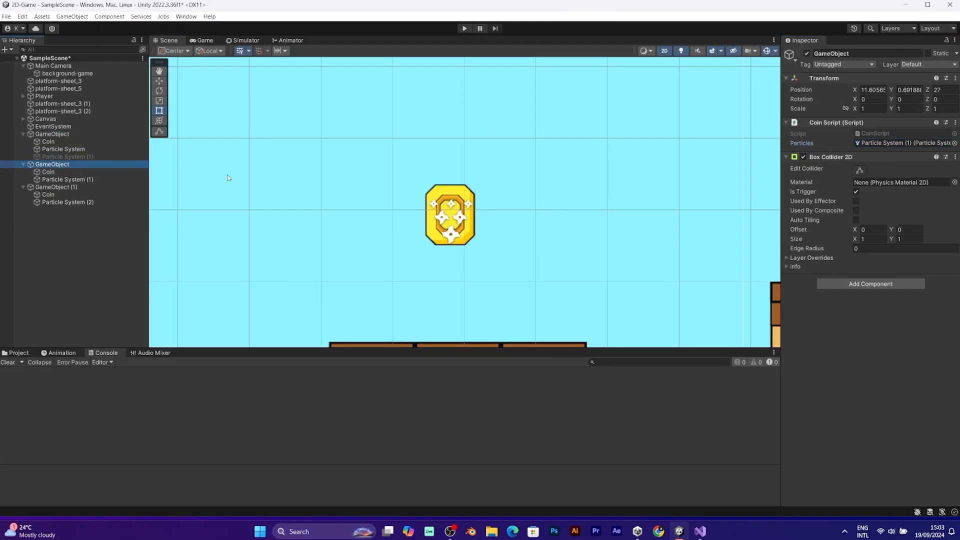
click(901, 144)
click(42, 187)
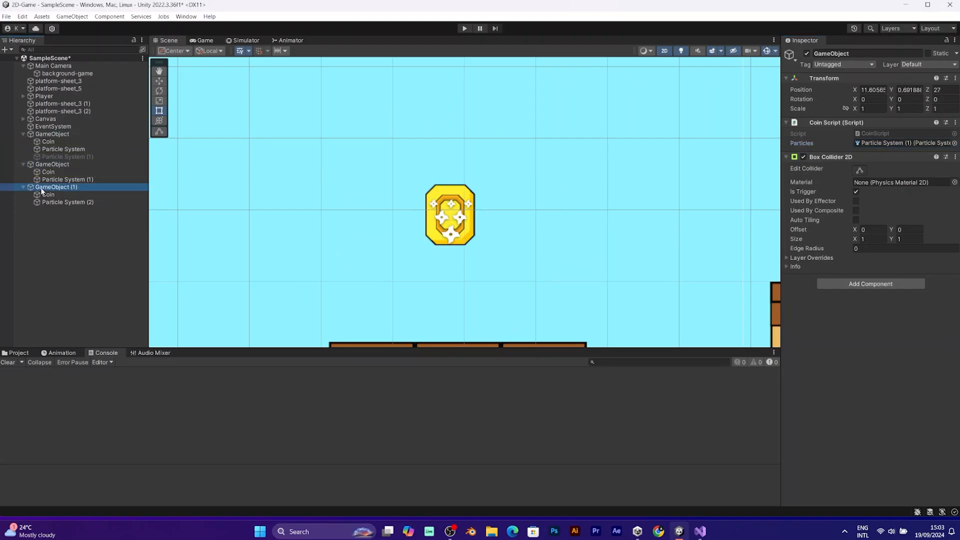
scroll(509, 182, down, 10)
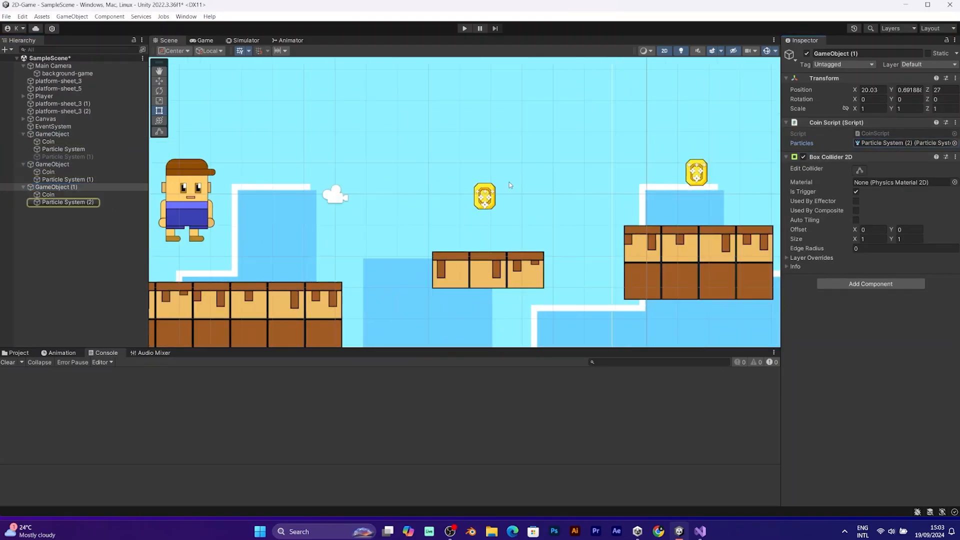
scroll(469, 193, down, 2)
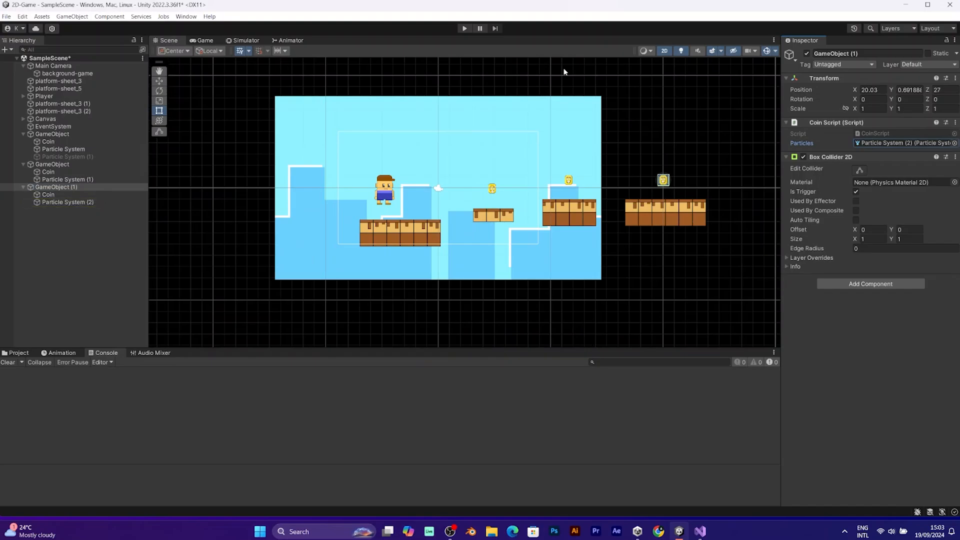
Step: Play-test the game, making the player run and jump through the coins to check the particle burst on collection
click(203, 40)
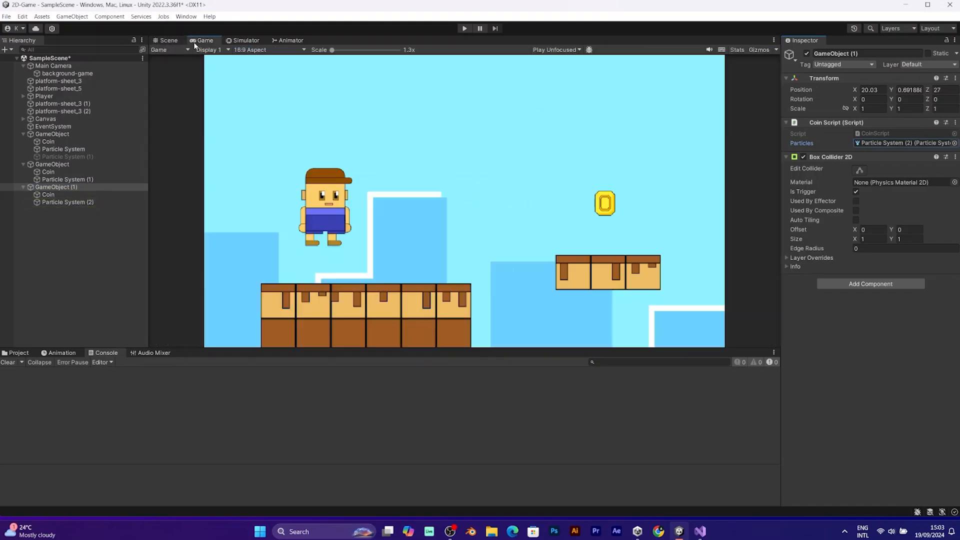
click(468, 29)
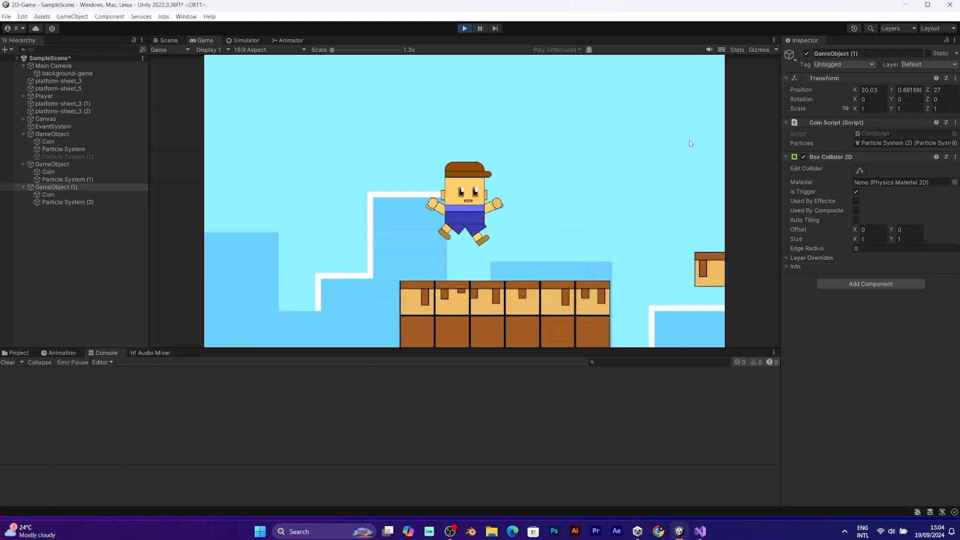
key(space)
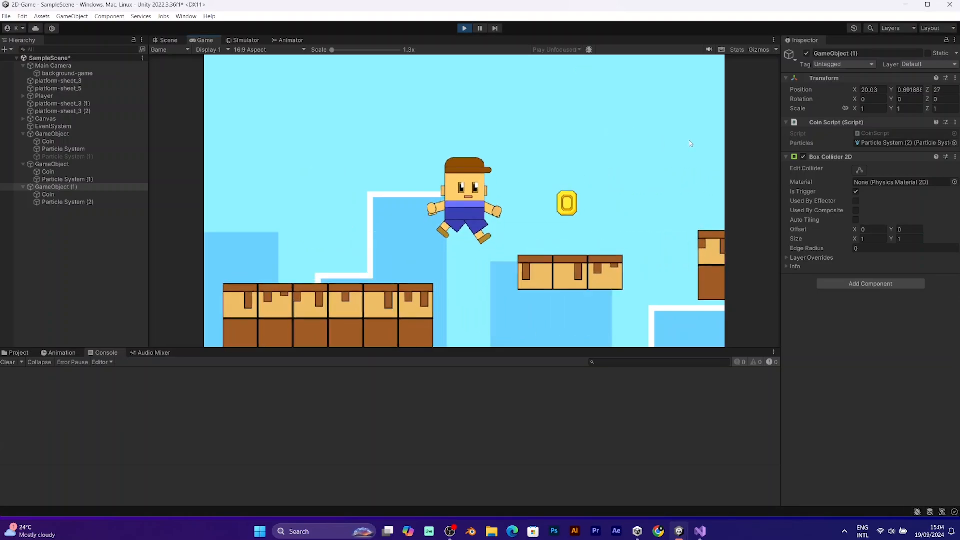
key(space)
key(Right)
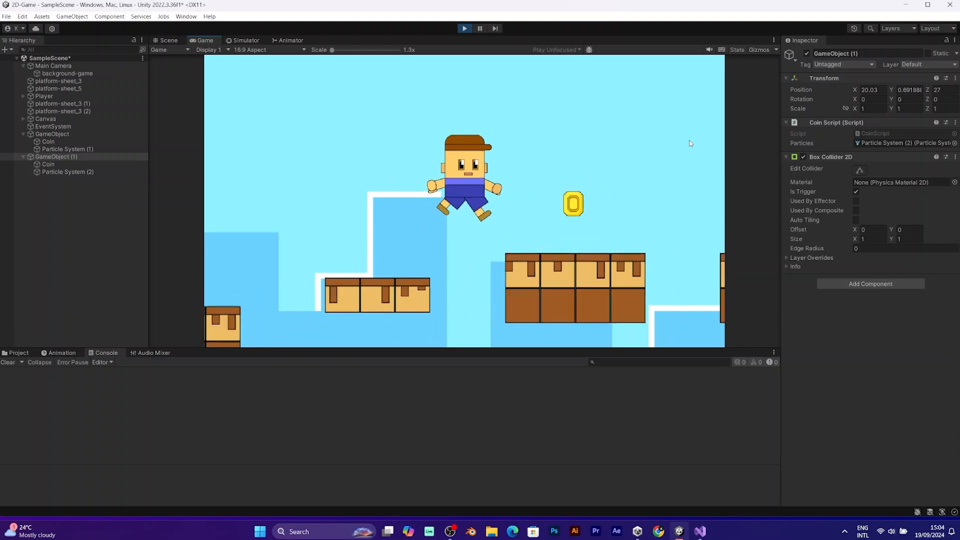
key(space)
key(Right)
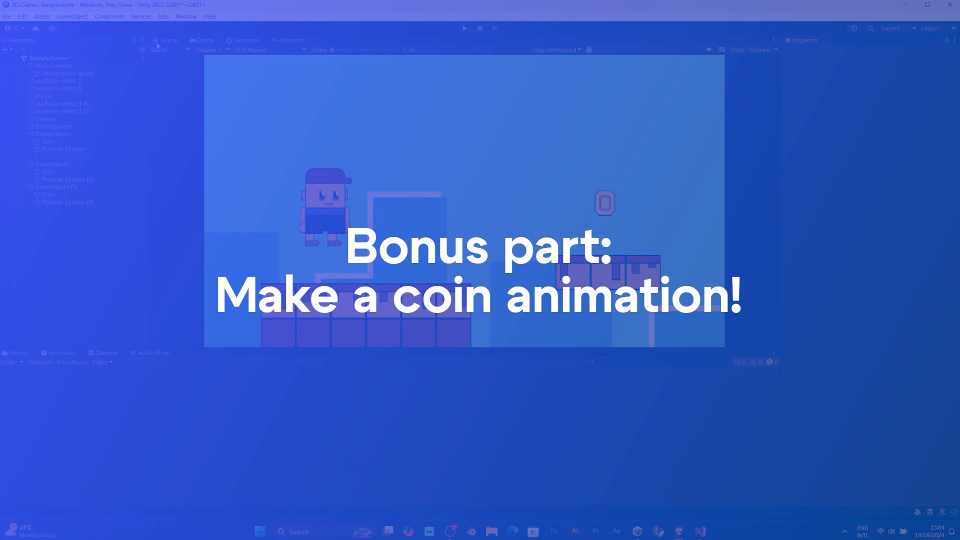
Step: Select the first Coin in the scene and create a new animation clip for it named coincollect in the GameAssets folder
click(166, 40)
scroll(469, 186, up, 5)
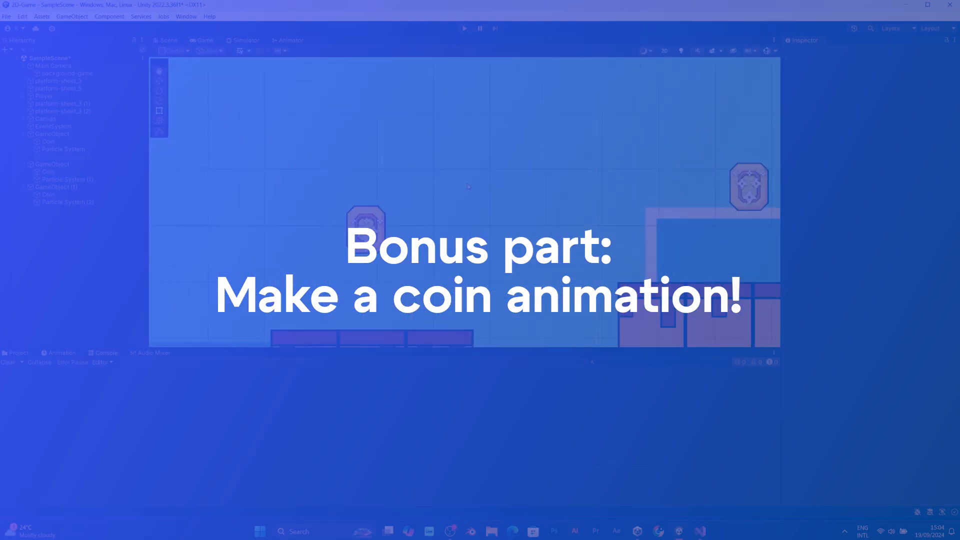
scroll(390, 196, up, 6)
click(406, 233)
middle_drag(407, 233, 440, 202)
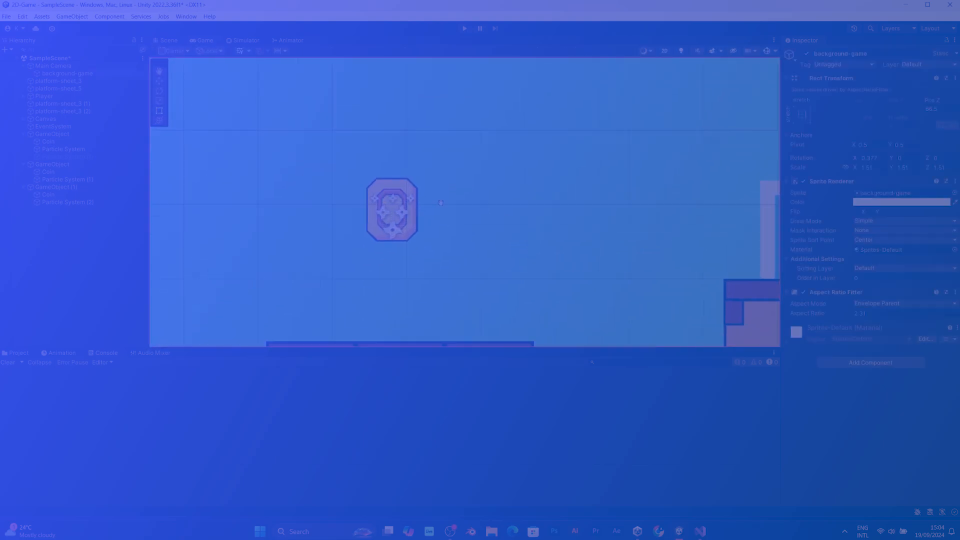
click(392, 207)
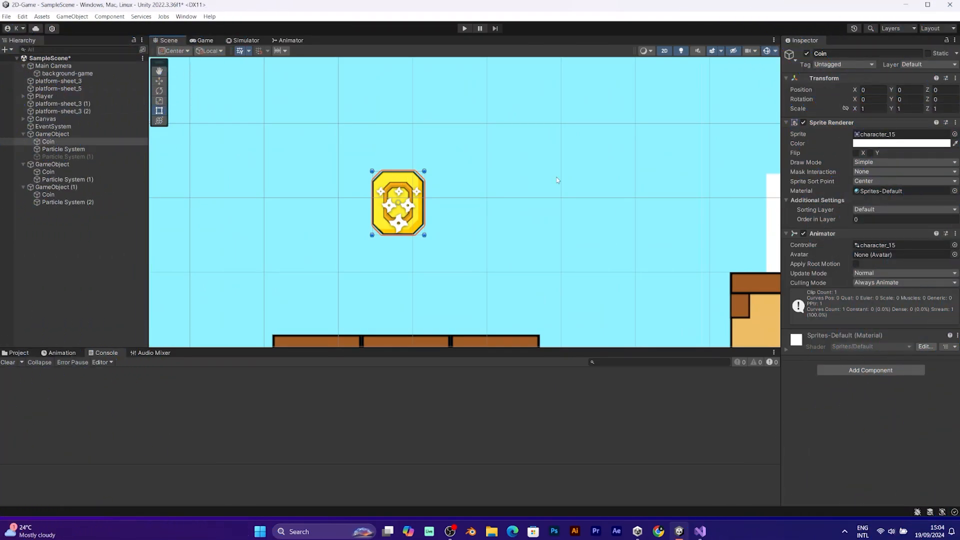
click(50, 354)
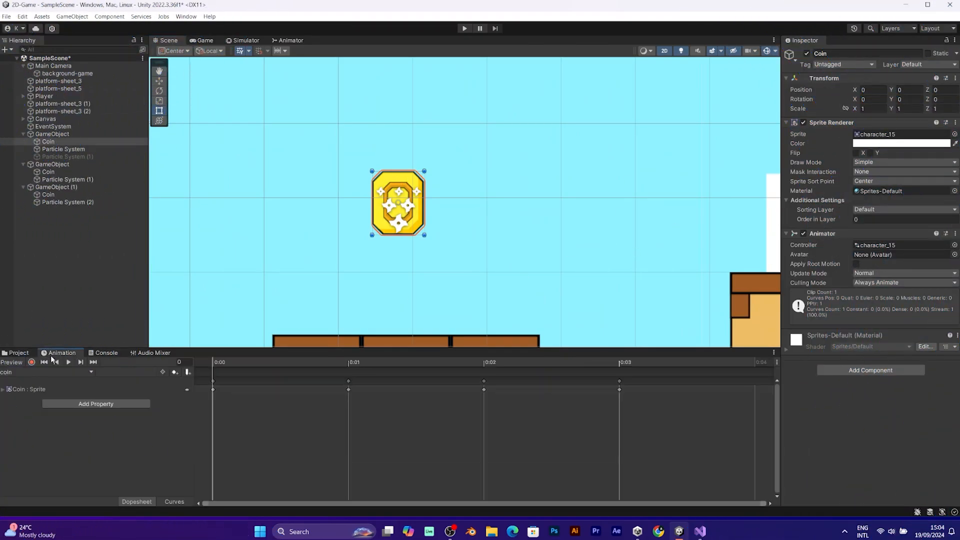
click(44, 371)
click(46, 396)
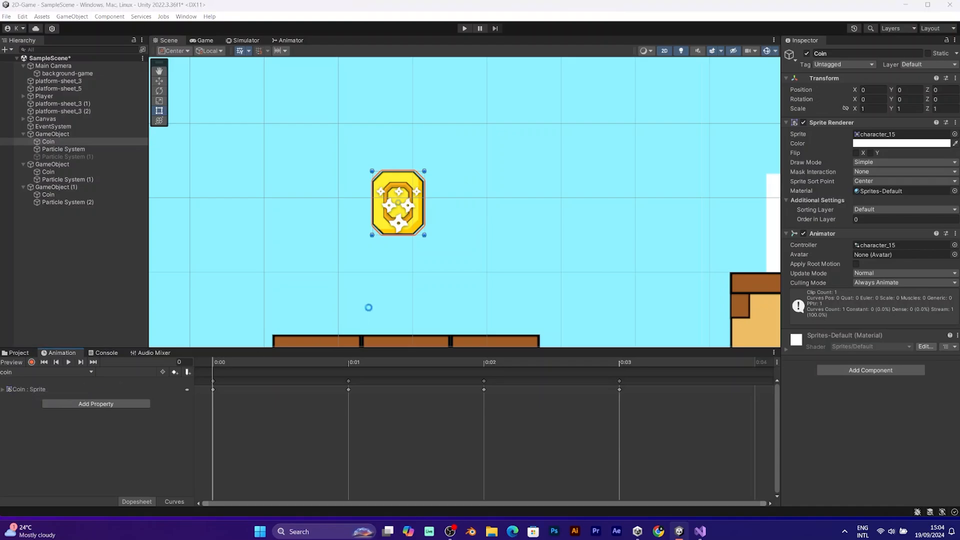
text(coincollect)
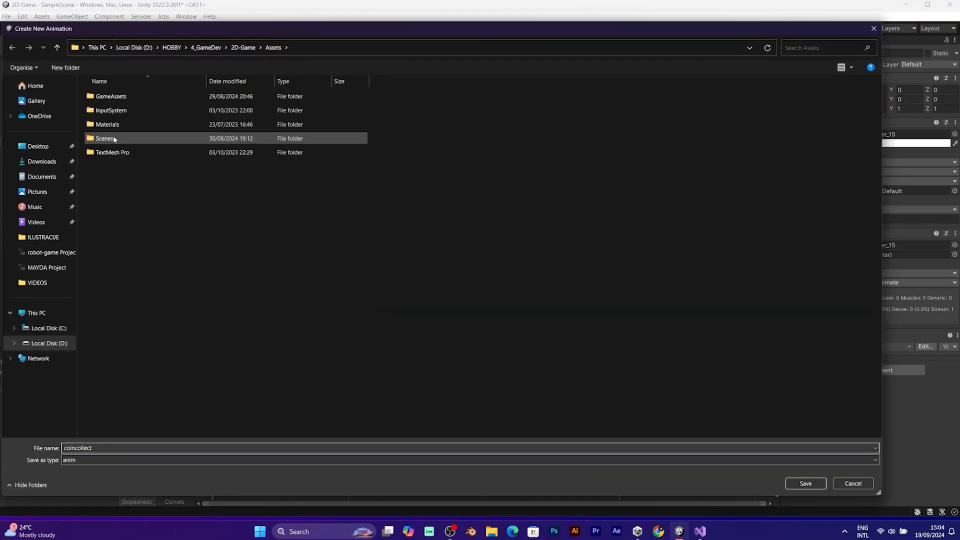
double_click(123, 98)
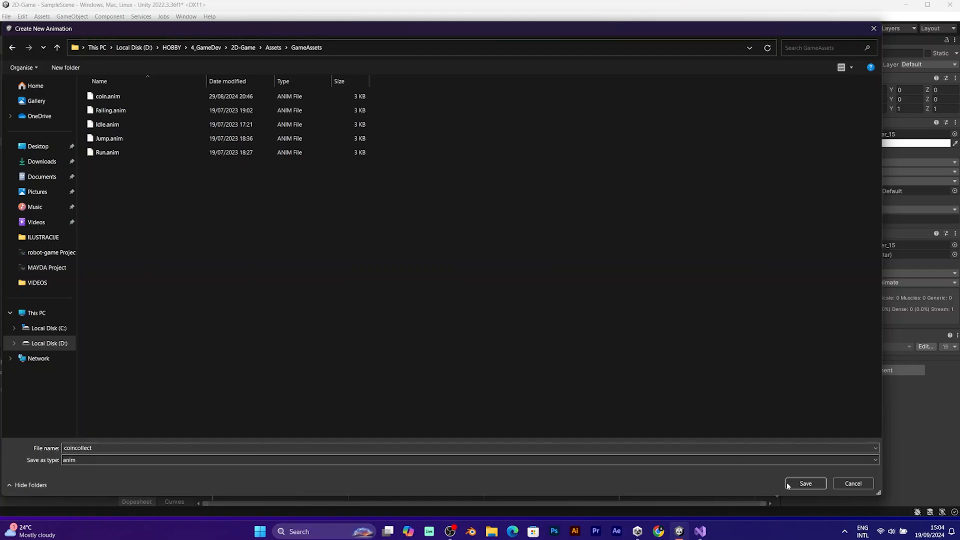
click(806, 484)
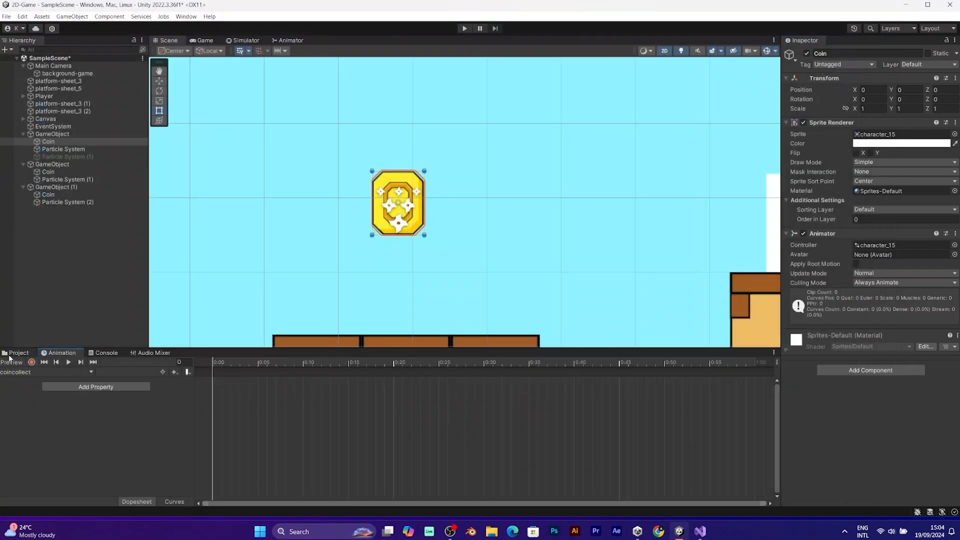
Step: Turn off Loop Time for the coincollect animation clip in the GameAssets folder
click(15, 352)
double_click(118, 396)
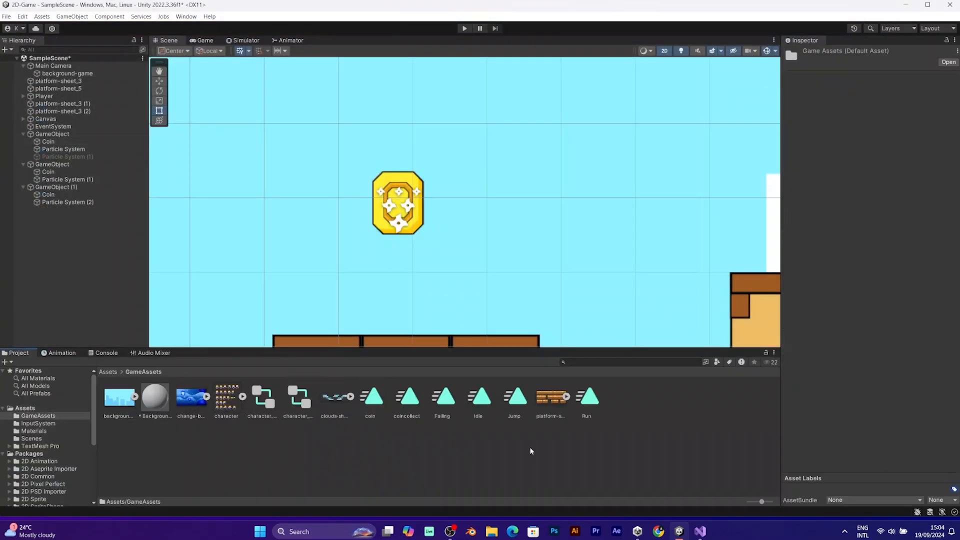
click(407, 398)
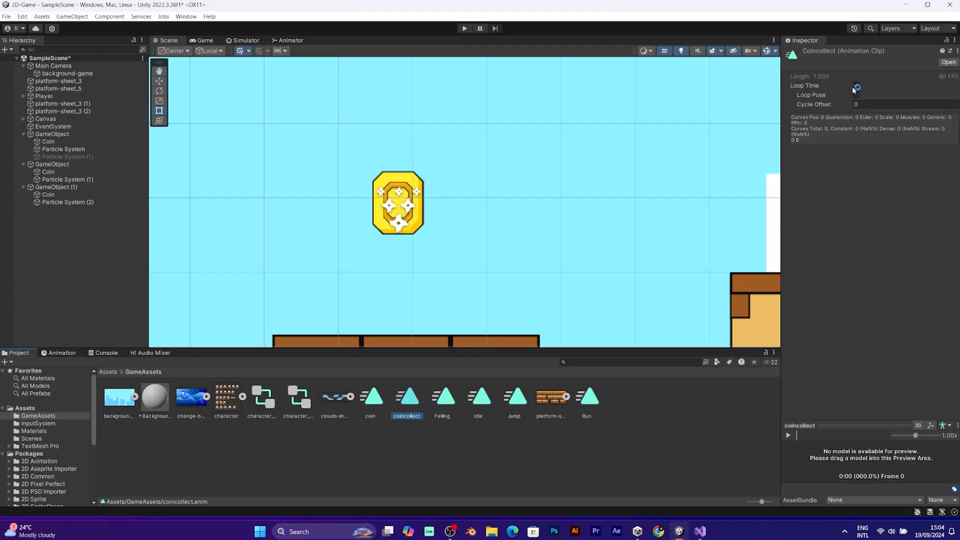
click(856, 86)
Step: Expand the character sprite sheet in GameAssets and select its four coin sprites
click(96, 353)
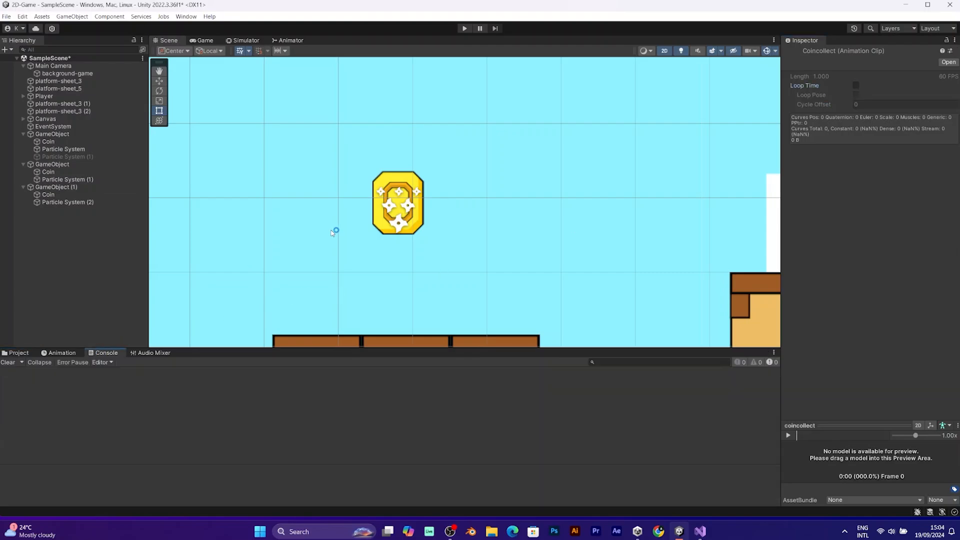
click(395, 207)
click(65, 353)
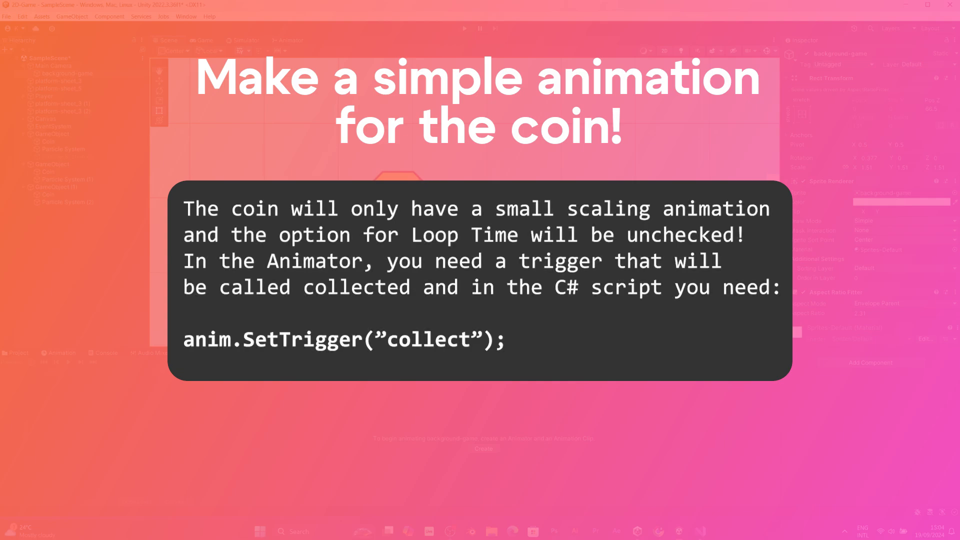
click(25, 353)
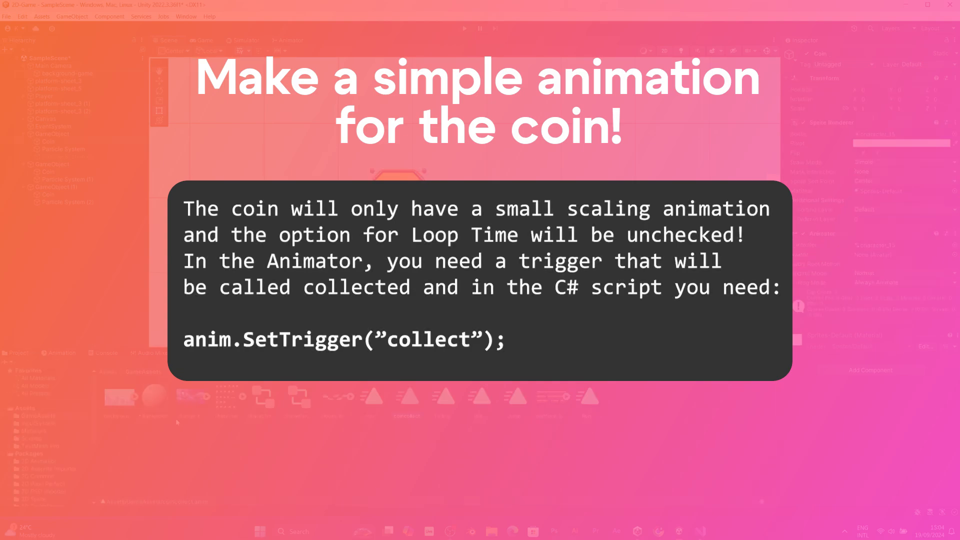
click(243, 397)
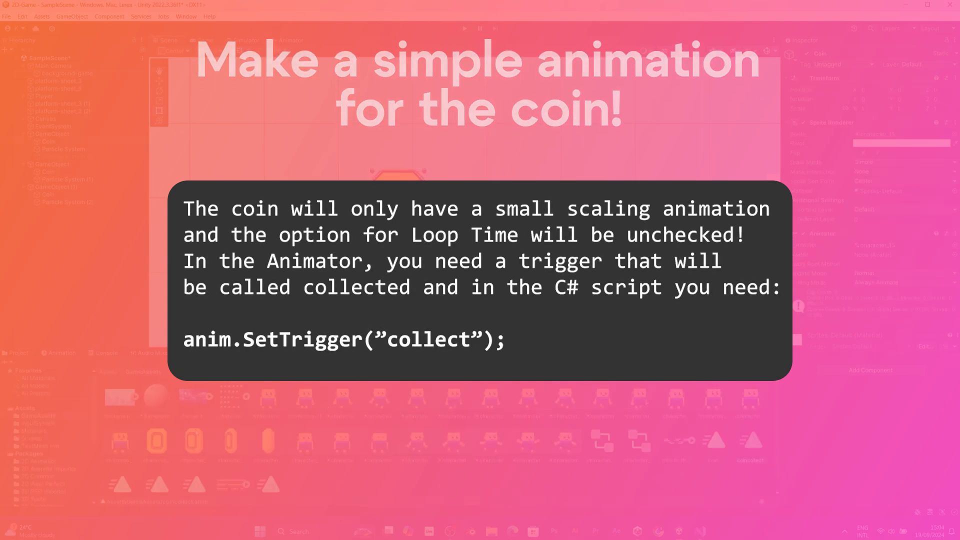
click(161, 440)
scroll(445, 225, down, 10)
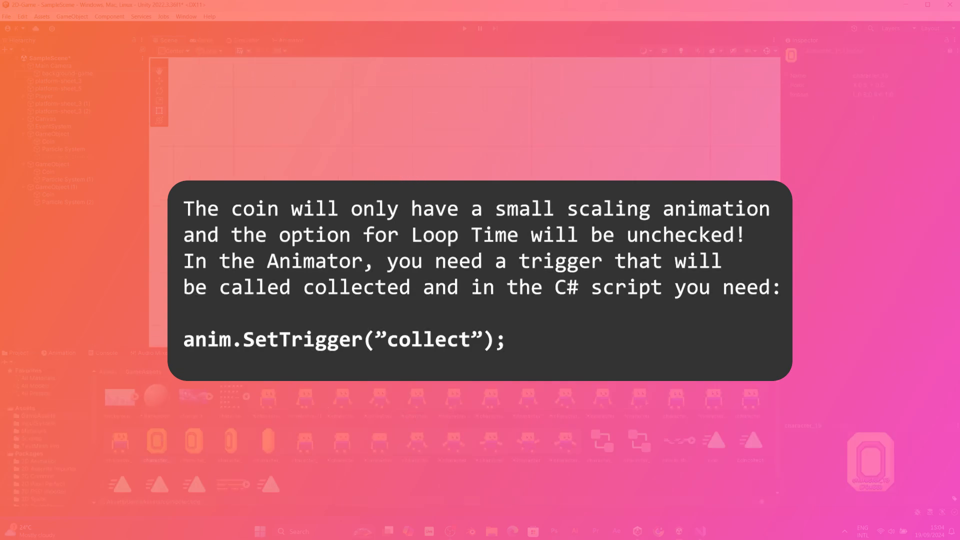
shift+click(270, 442)
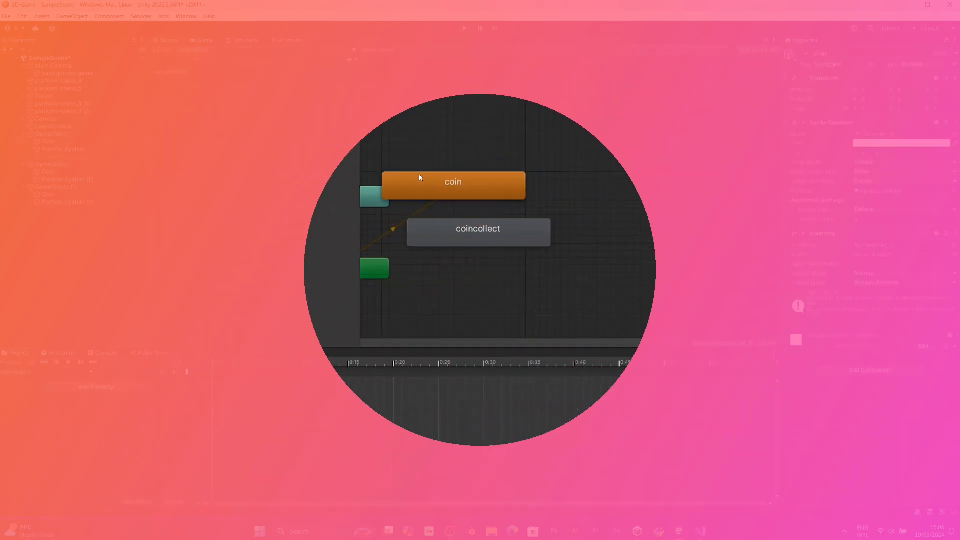
Step: Move the coincollect state clear of the coin state and add a trigger parameter named collect to the coin's animator controller
drag(449, 224, 488, 242)
click(350, 60)
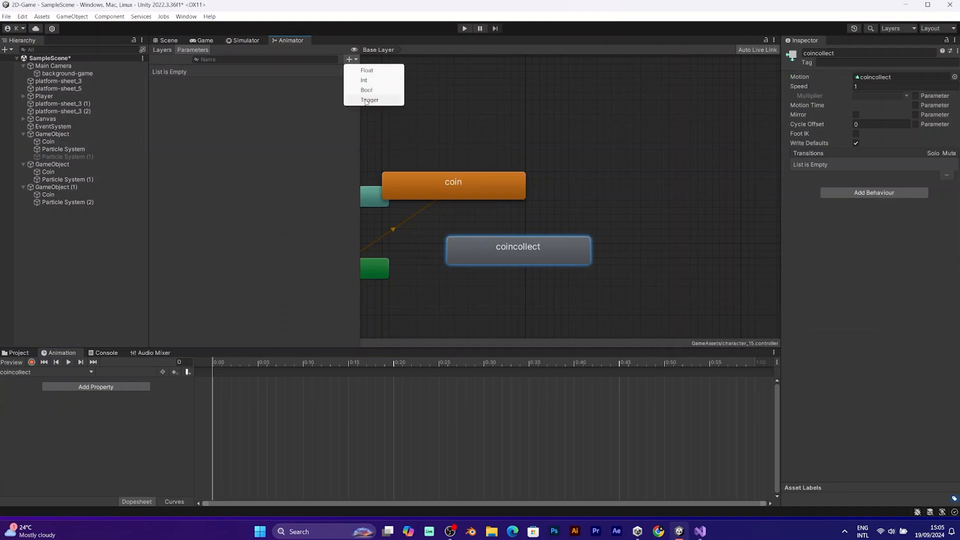
click(366, 100)
text(collect)
Step: Create a transition from the coin state to the coincollect state
right_click(525, 192)
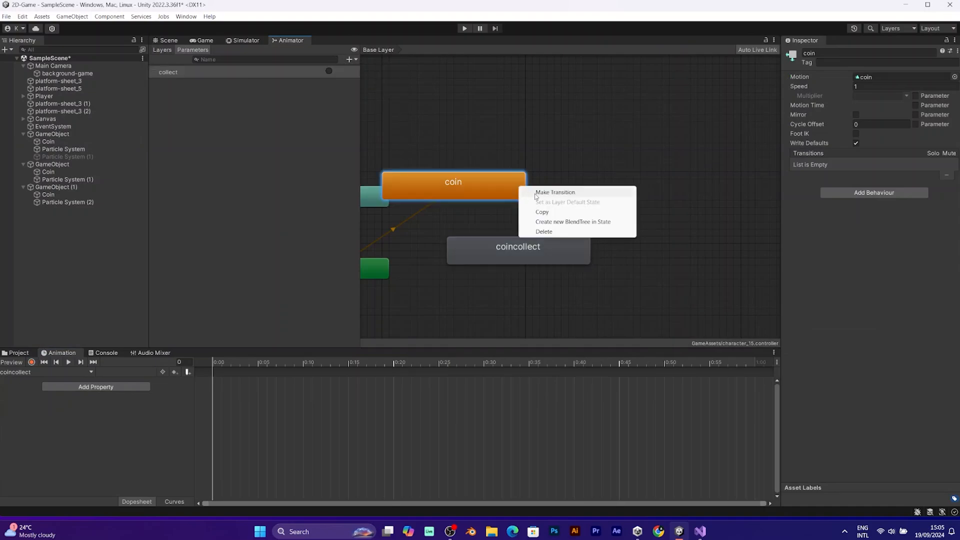
click(543, 191)
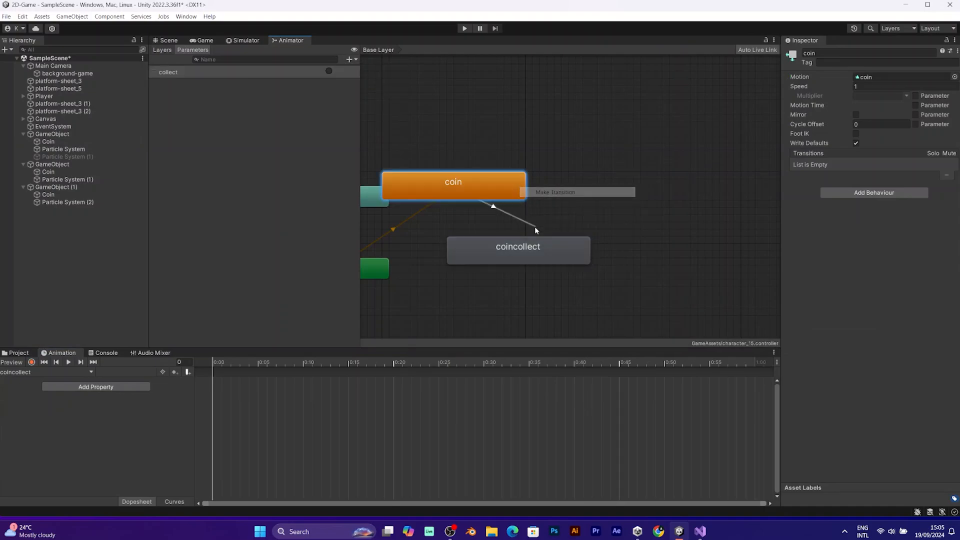
click(530, 245)
Step: Shorten the coin to coincollect transition, disable its Has Exit Time and add collect as its condition
click(486, 220)
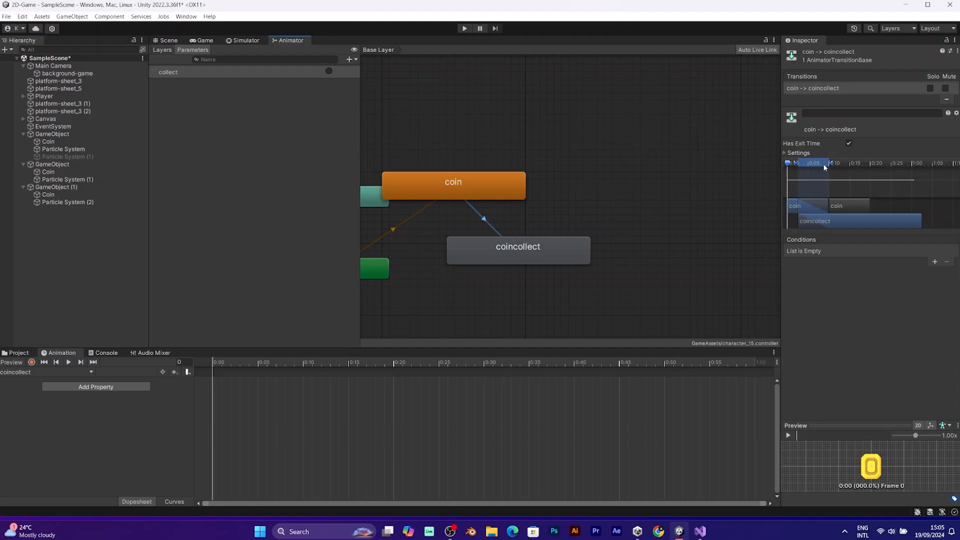
drag(823, 164, 801, 166)
click(849, 143)
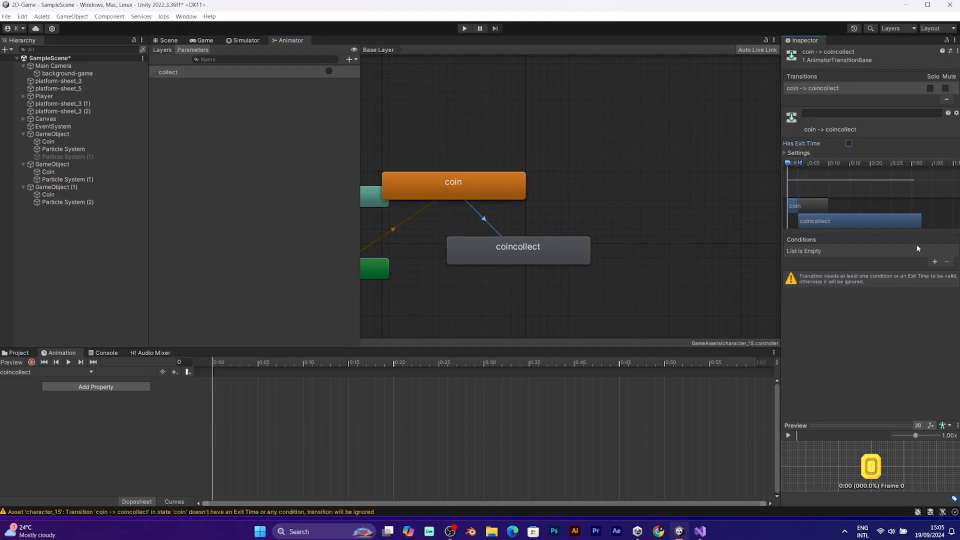
click(933, 262)
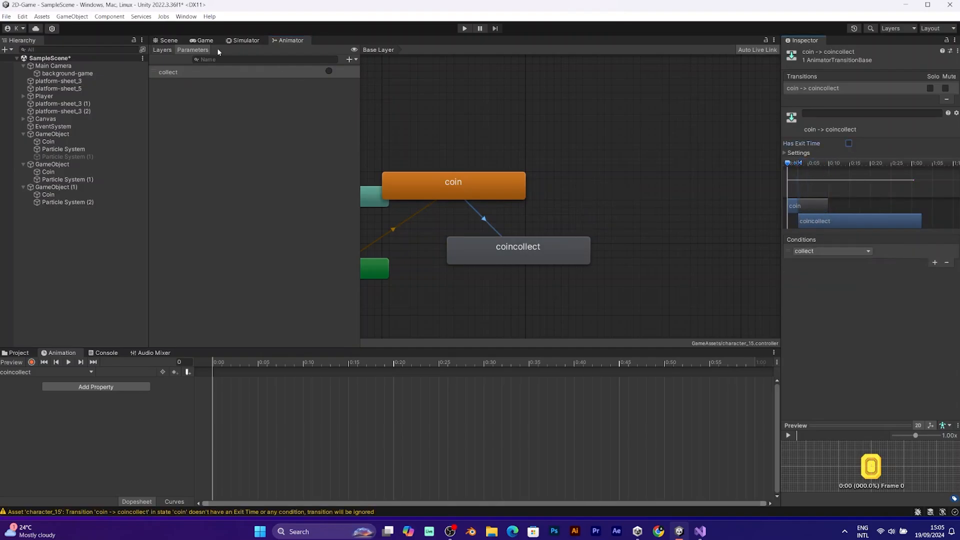
Step: Show the game view and select the Coin under the first GameObject for animating
click(204, 40)
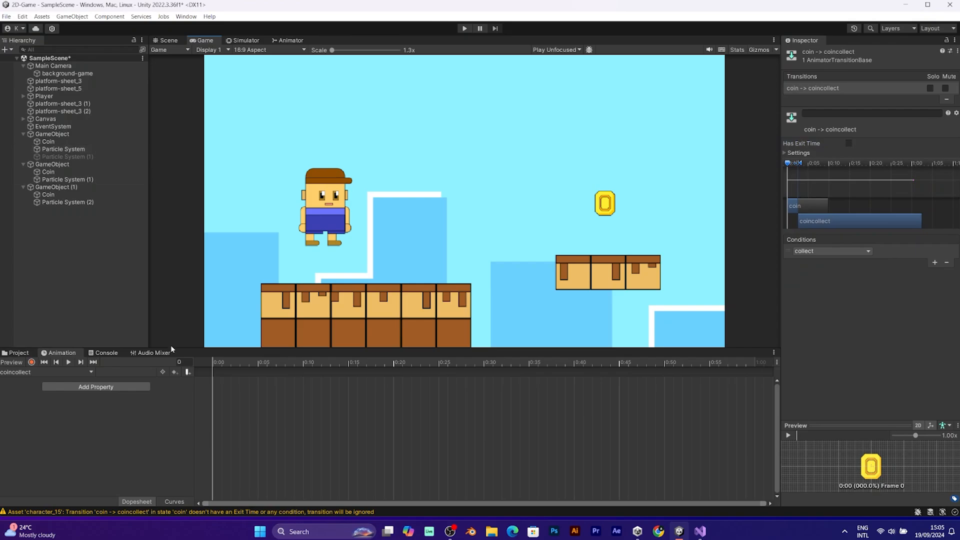
click(51, 134)
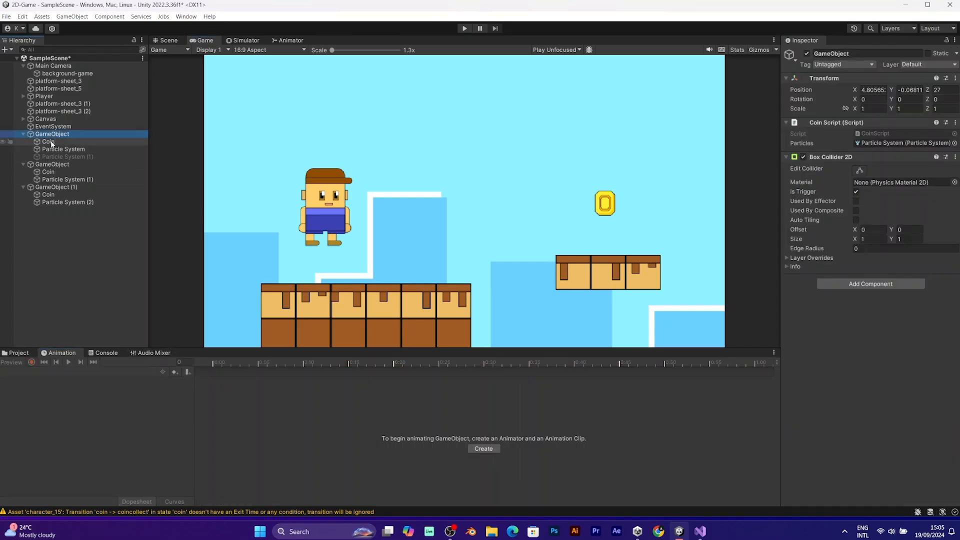
click(49, 142)
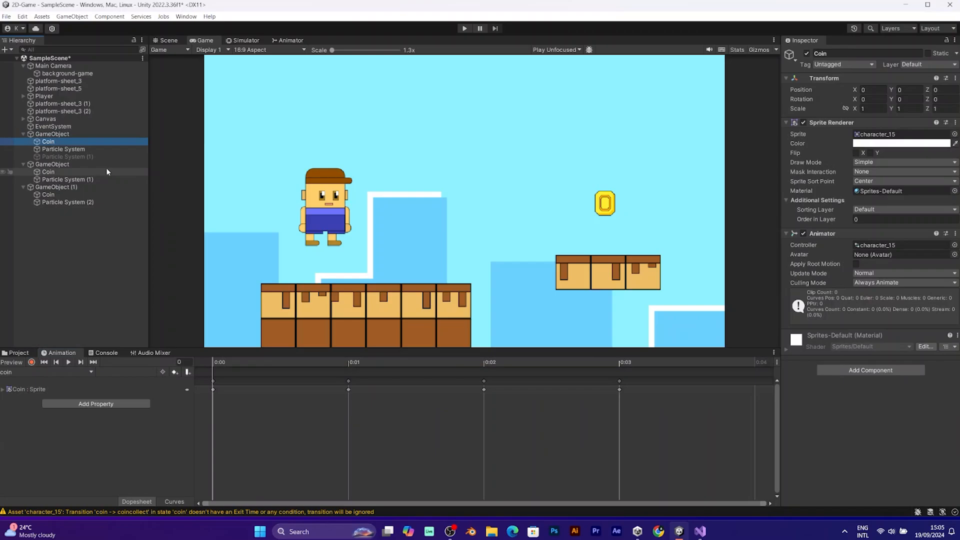
click(83, 136)
click(80, 149)
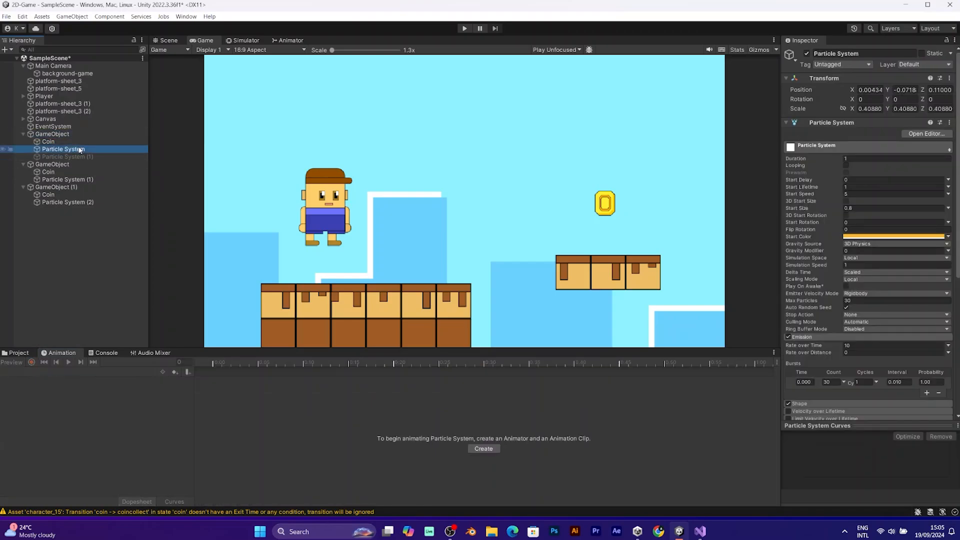
click(79, 143)
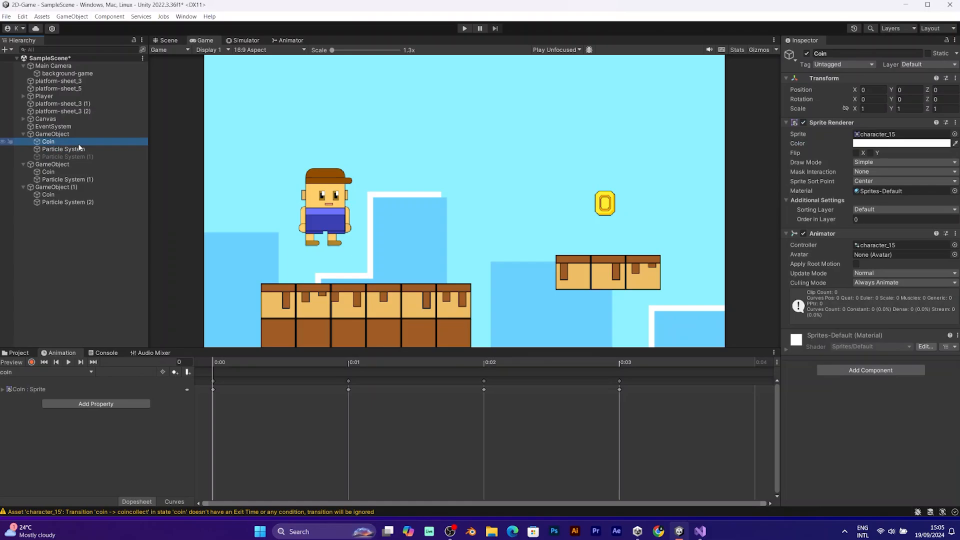
click(138, 404)
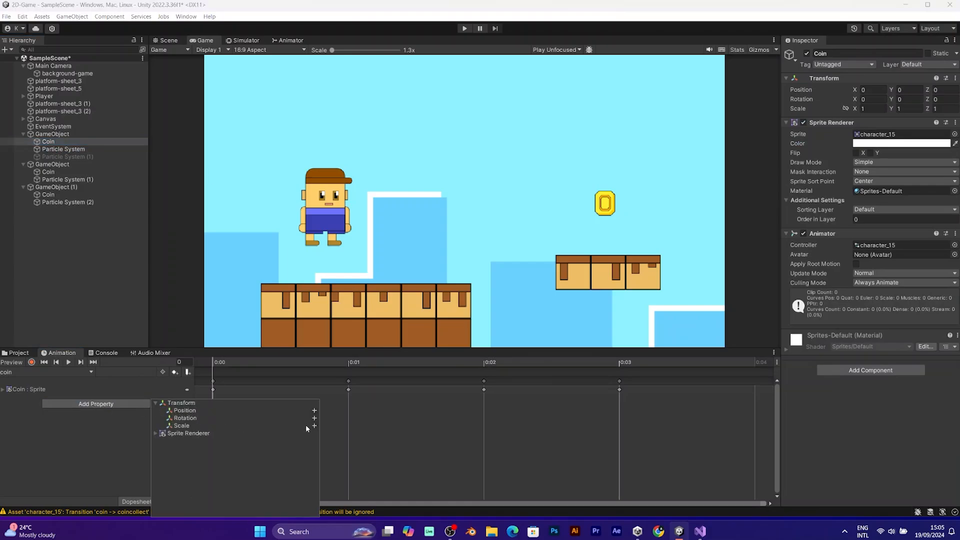
click(314, 426)
scroll(234, 417, down, 3)
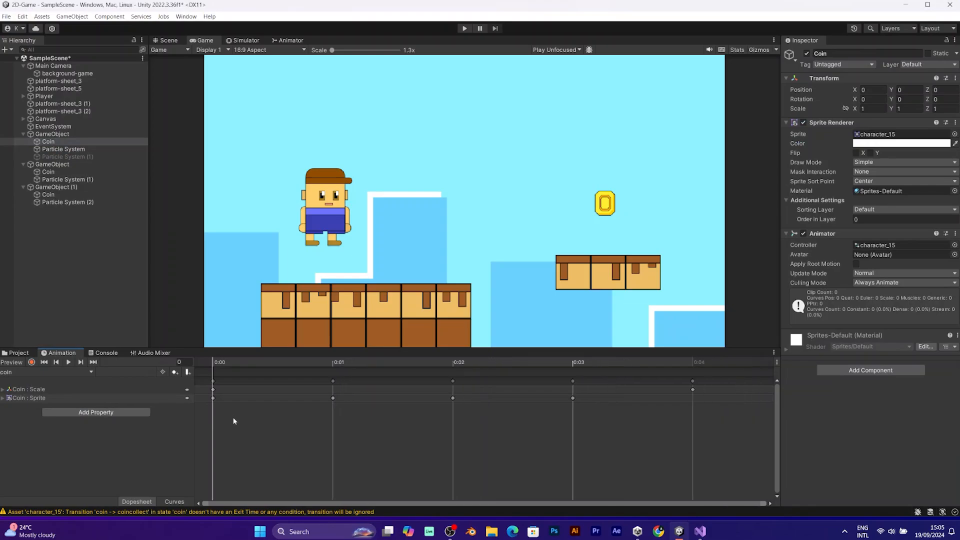
scroll(234, 422, down, 1)
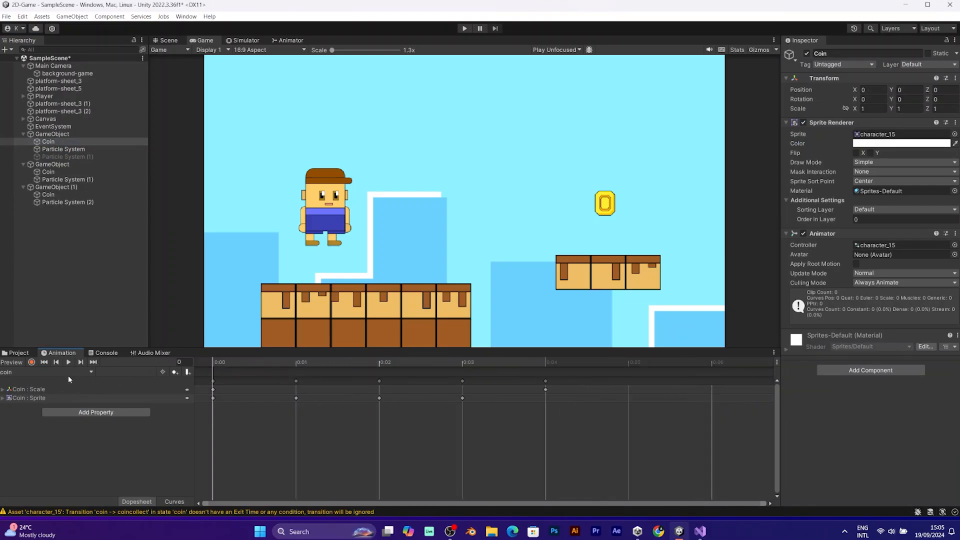
click(20, 389)
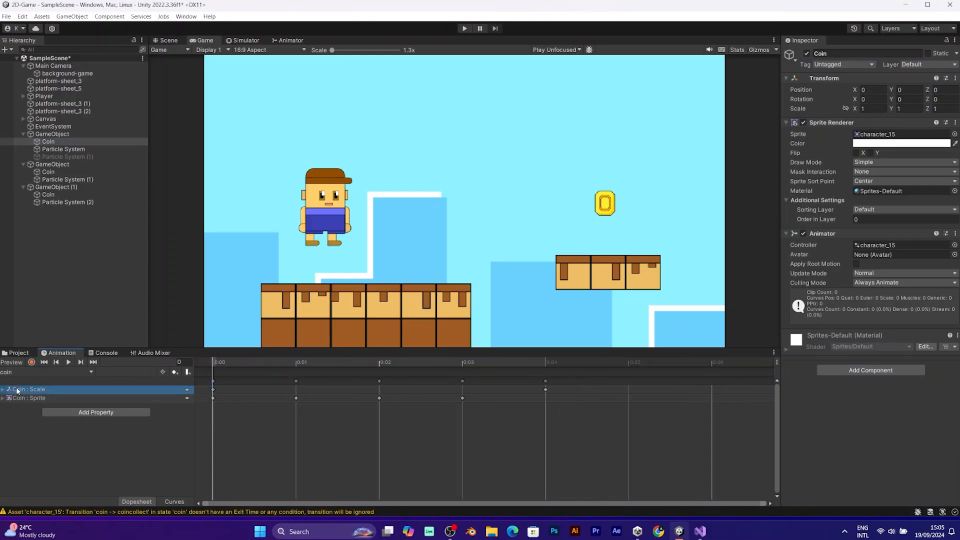
key(Delete)
Step: Switch to the coincollect clip, start recording and add a Scale keyframe for the coin at frame 0
click(38, 374)
click(64, 381)
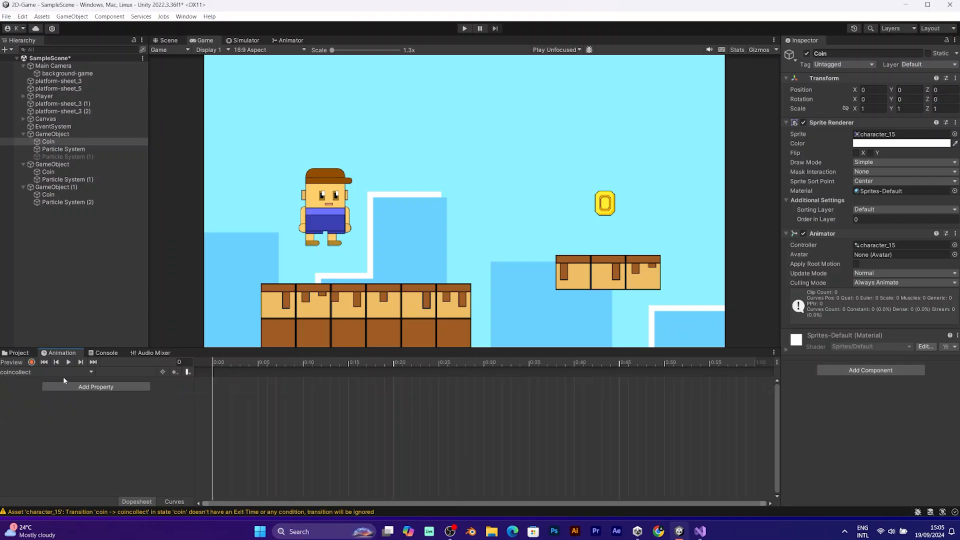
click(31, 362)
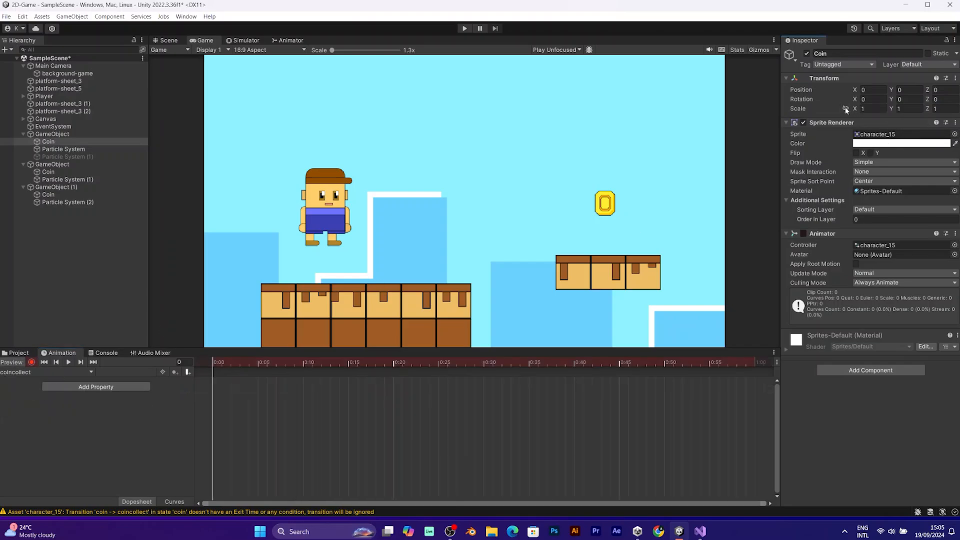
right_click(852, 108)
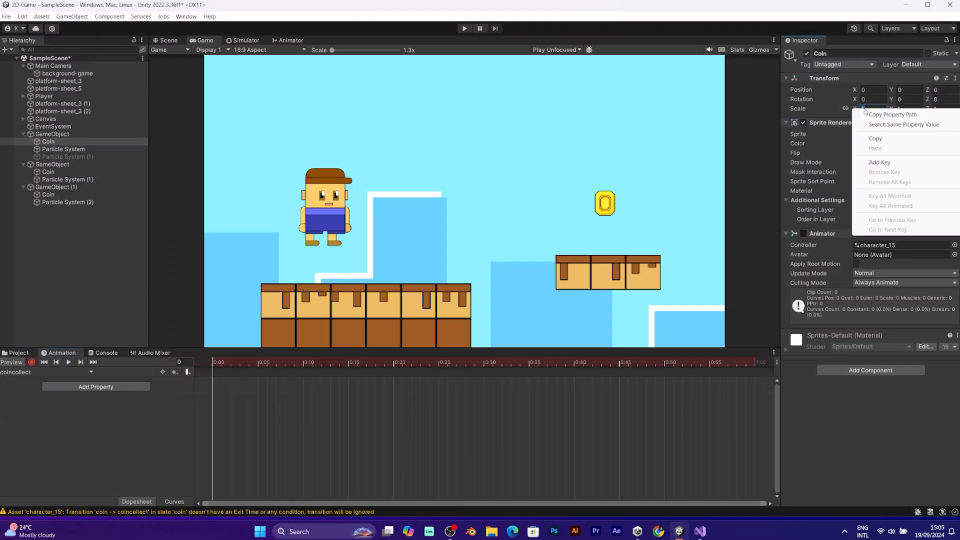
click(873, 162)
Step: Set the coin's Scale to 0 on all axes at frame 60, then stop recording and preview the coincollect animation
scroll(310, 409, down, 5)
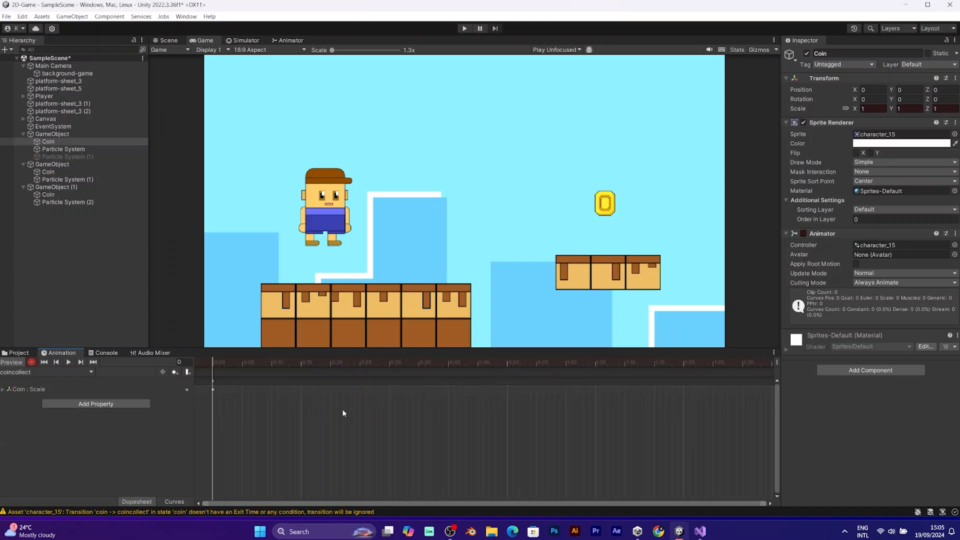
drag(522, 368, 702, 377)
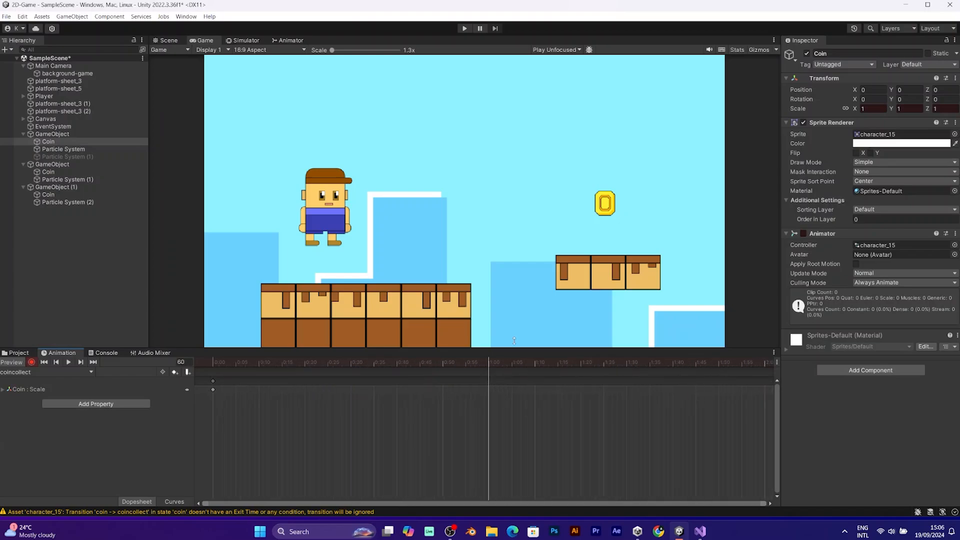
text(0)
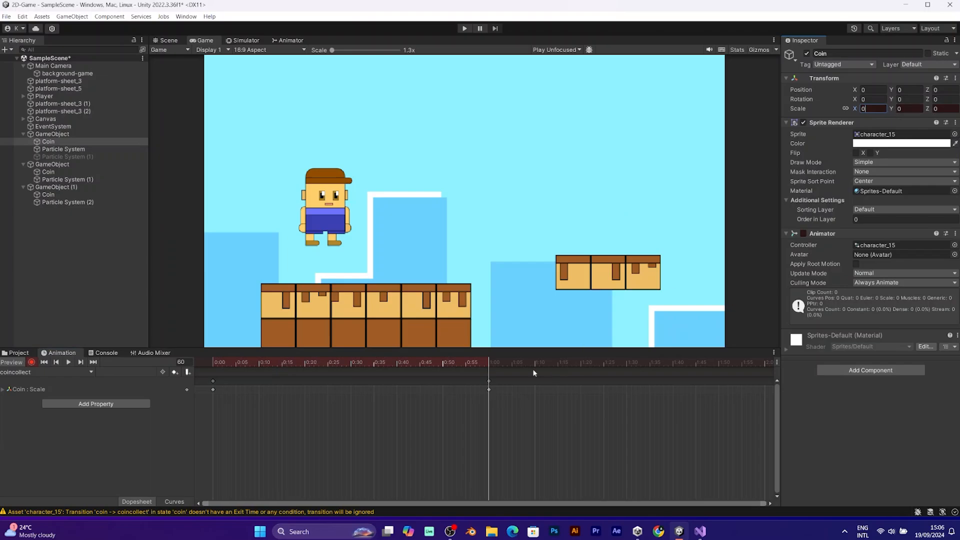
drag(505, 365, 205, 380)
click(32, 362)
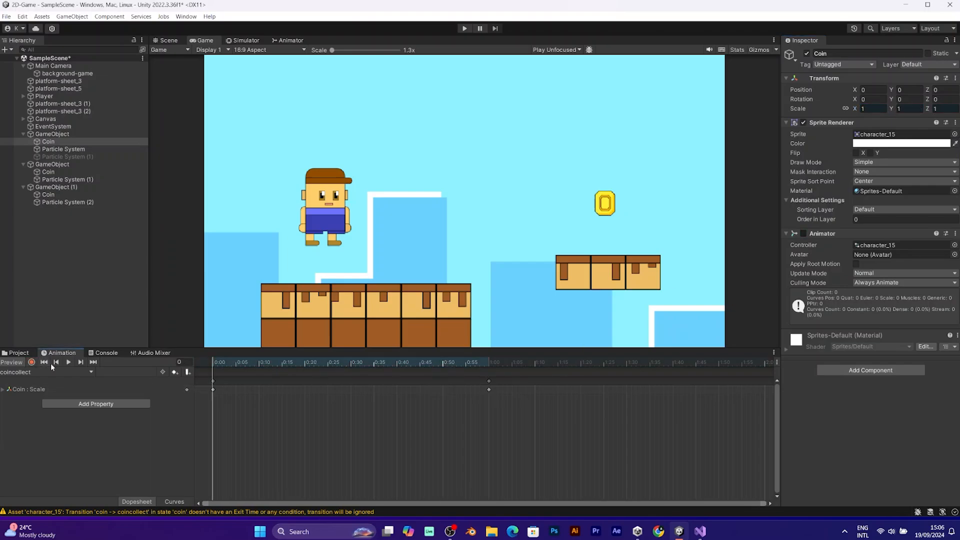
click(68, 362)
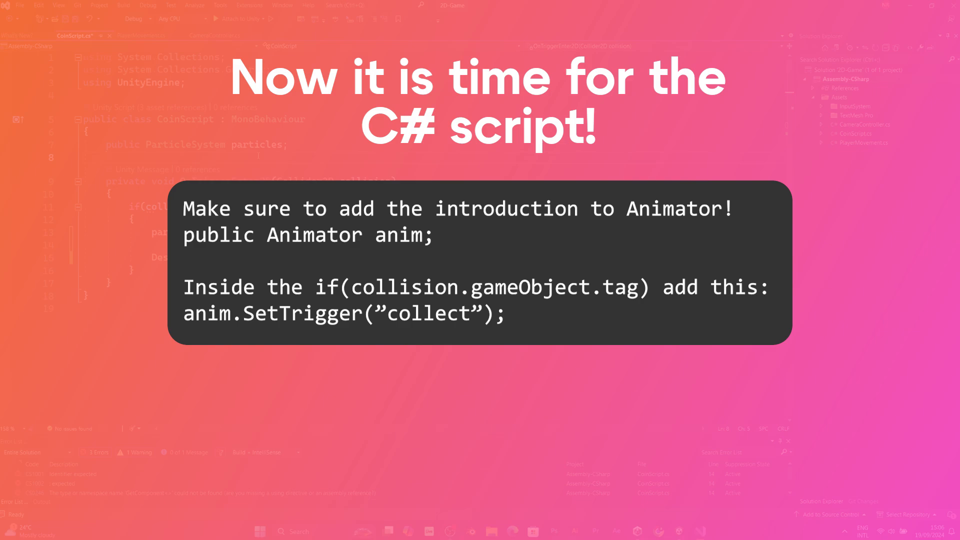
Step: In CoinScript, declare public Animator animCoin, add animCoin.SetTrigger("collect"); after particles.Play();, and save the script
key(Up)
text(pub)
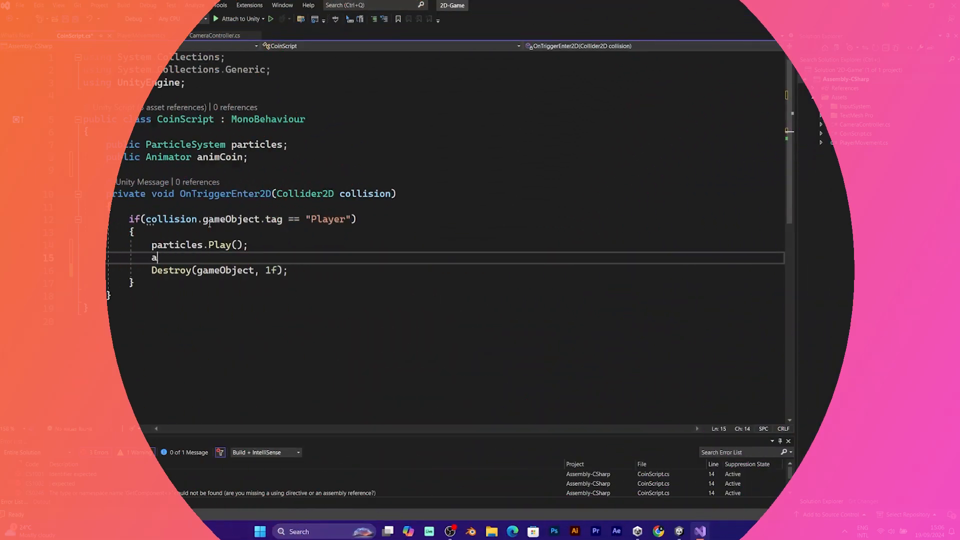
text(nim)
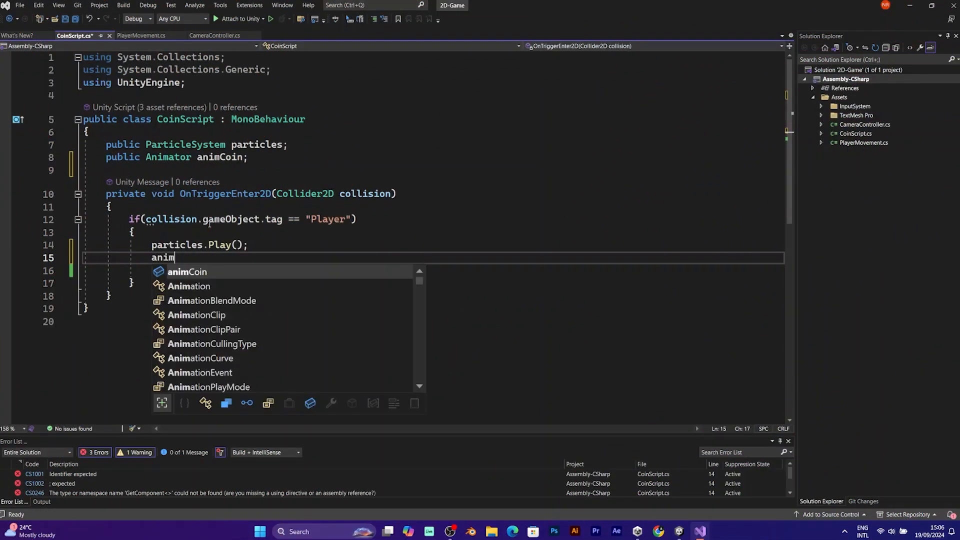
text(Coin.Se)
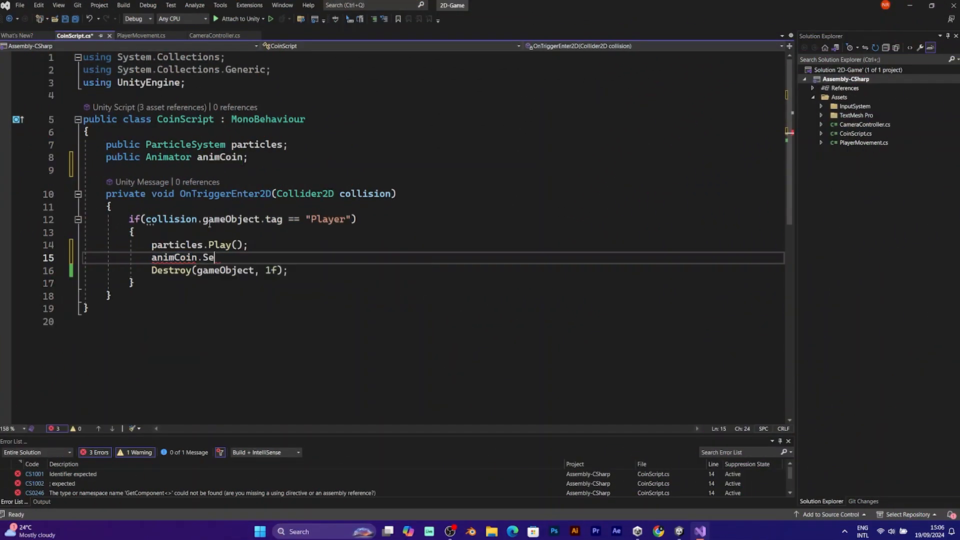
text(tTrigger(")
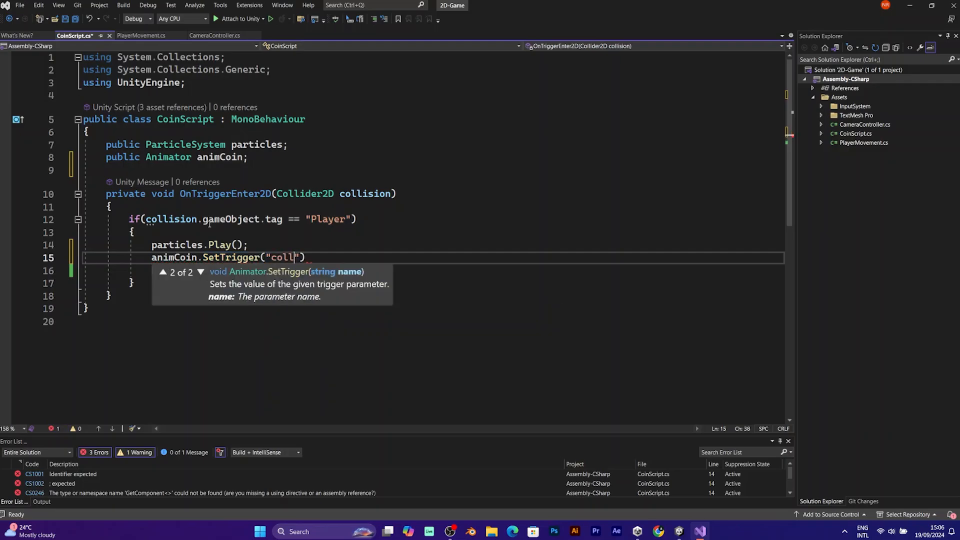
text(collect"))
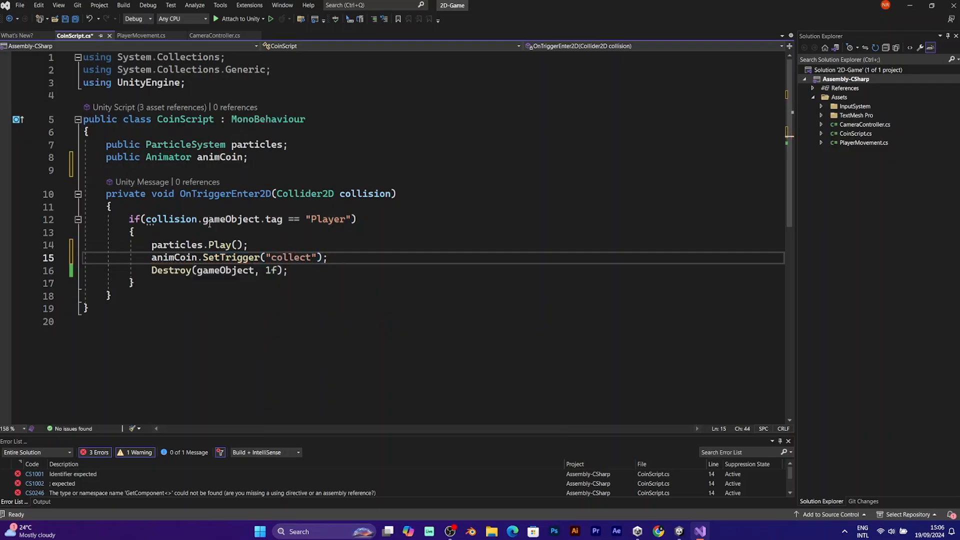
key(ctrl+s)
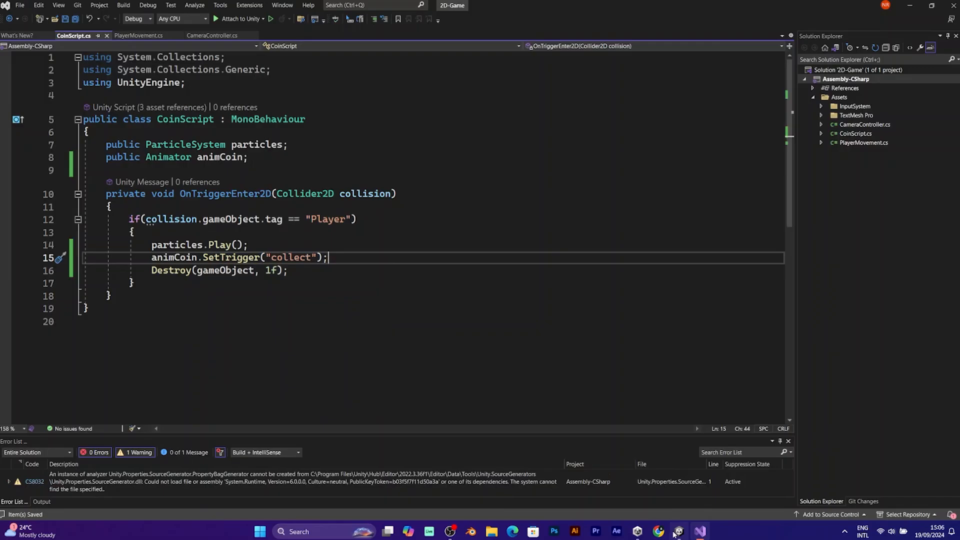
Step: Switch to Unity and assign each coin GameObject's own child Coin to the Anim Coin field of its Coin Script
click(675, 531)
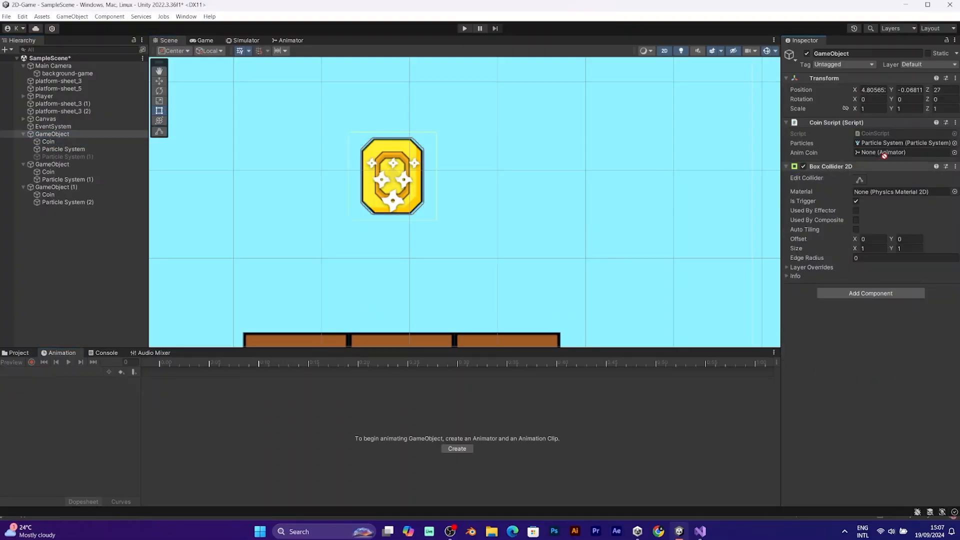
drag(884, 156, 889, 154)
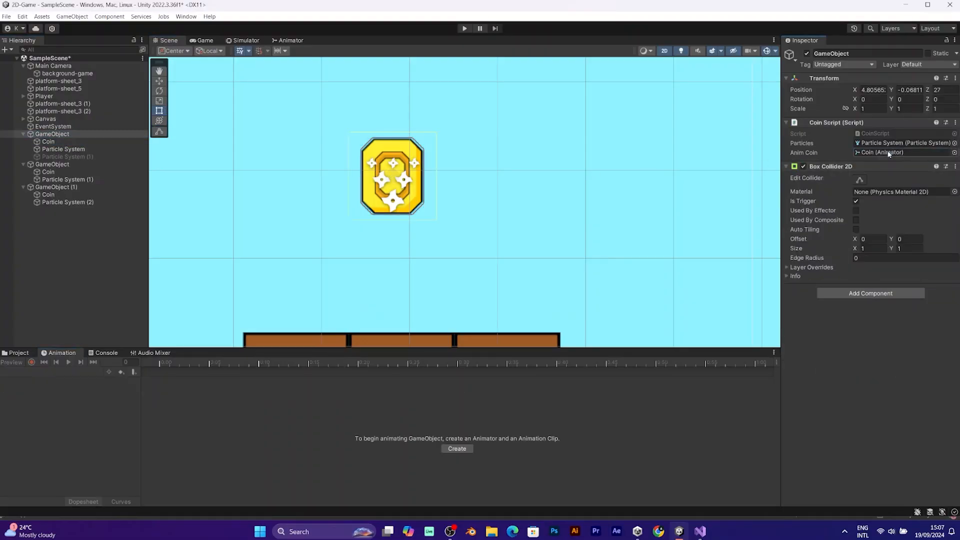
click(62, 166)
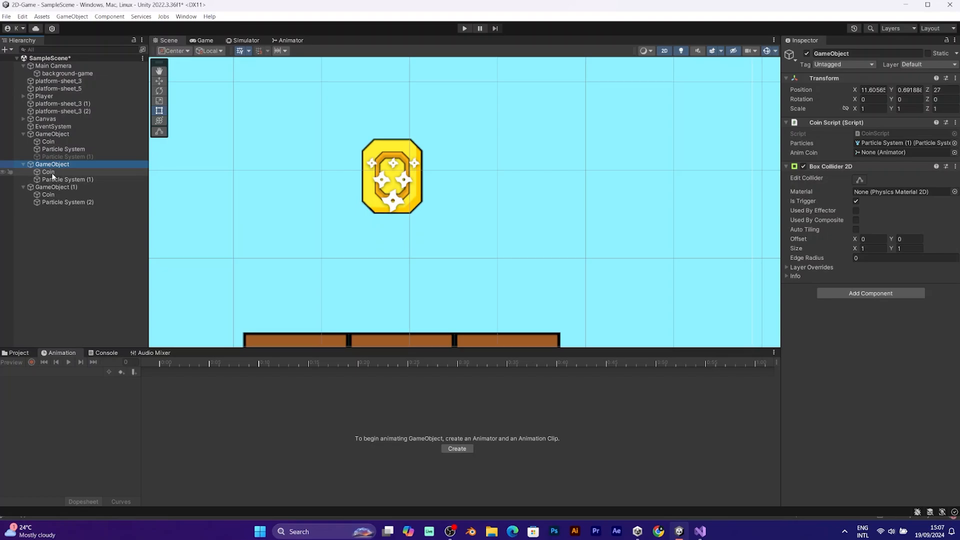
drag(48, 171, 875, 153)
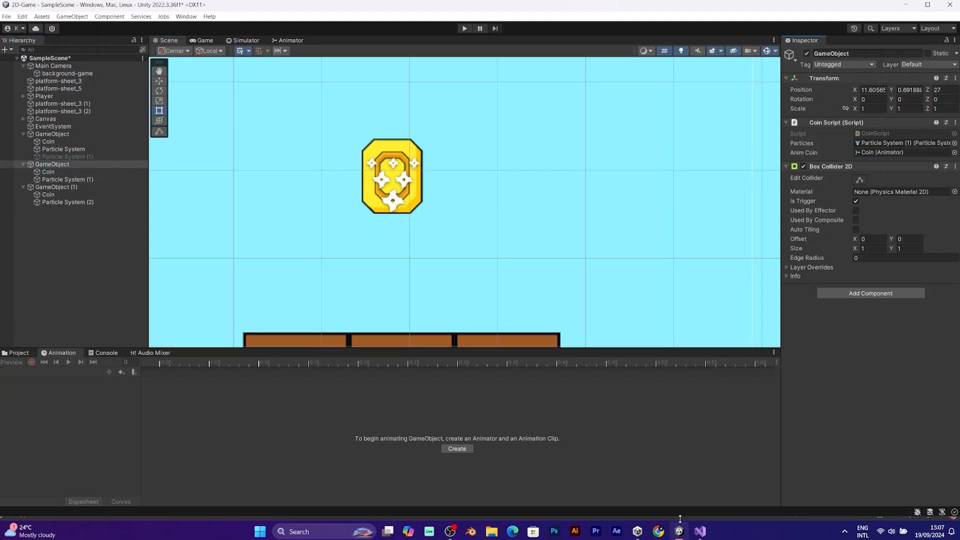
click(74, 187)
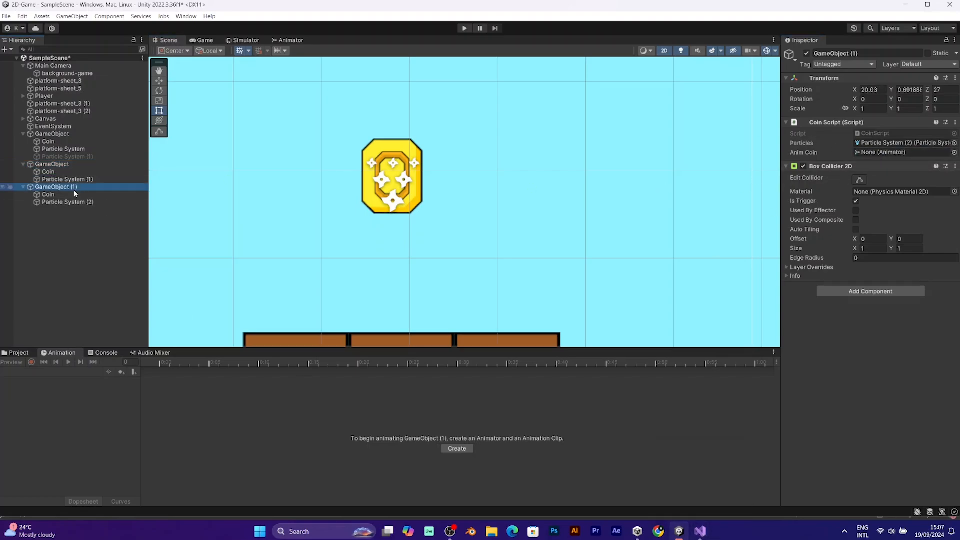
drag(73, 194, 867, 155)
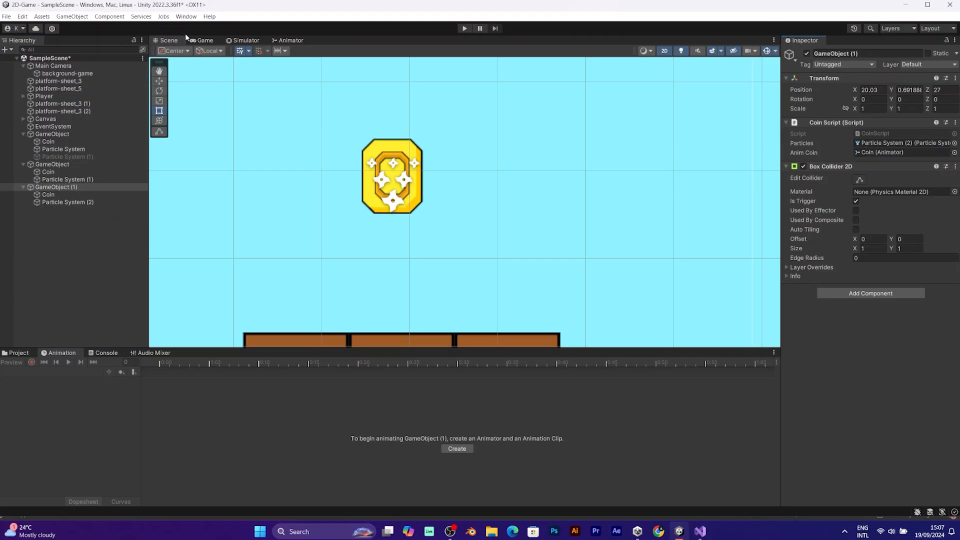
Step: Show the game view and run the game to test the coin collection animation
click(204, 40)
click(472, 29)
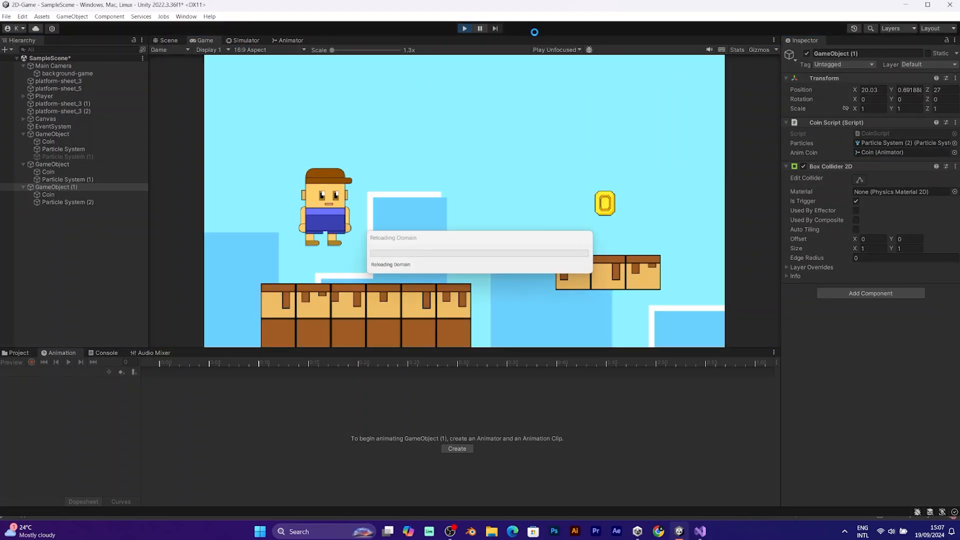